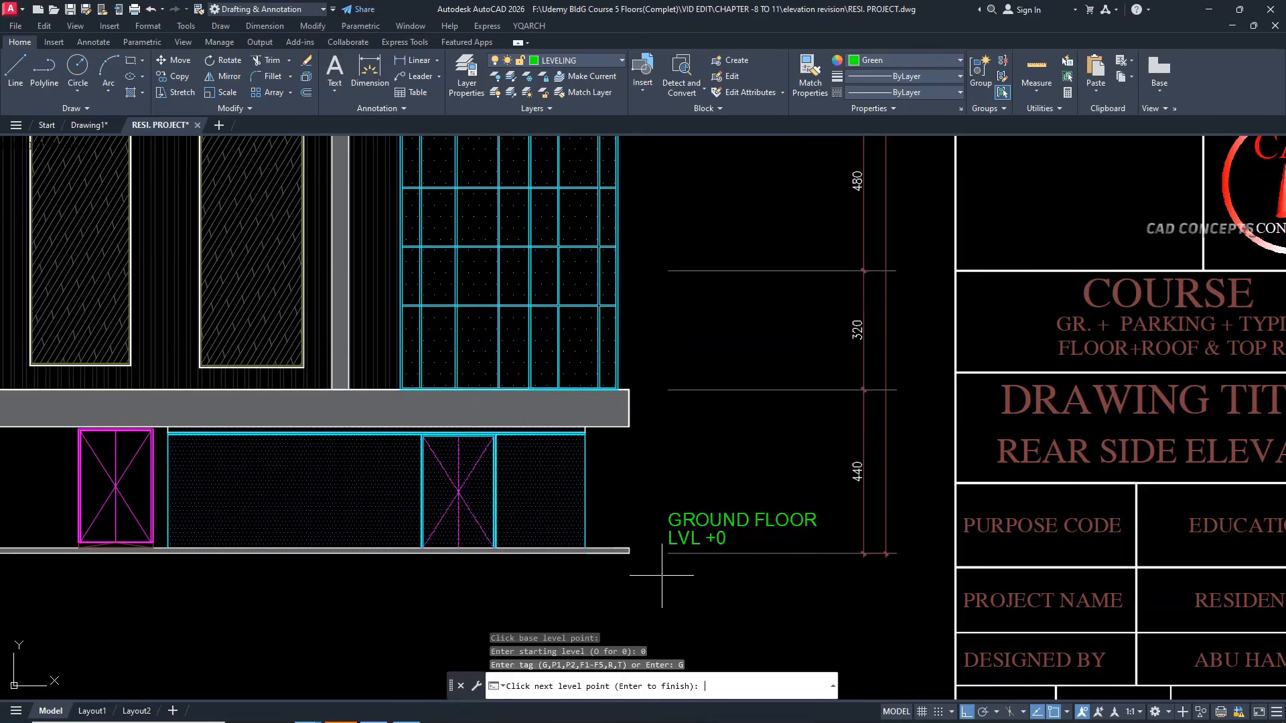
# Place level labels on the next two level lines above the ground floor, tagging them P1 and P2
pyautogui.click(668, 391)
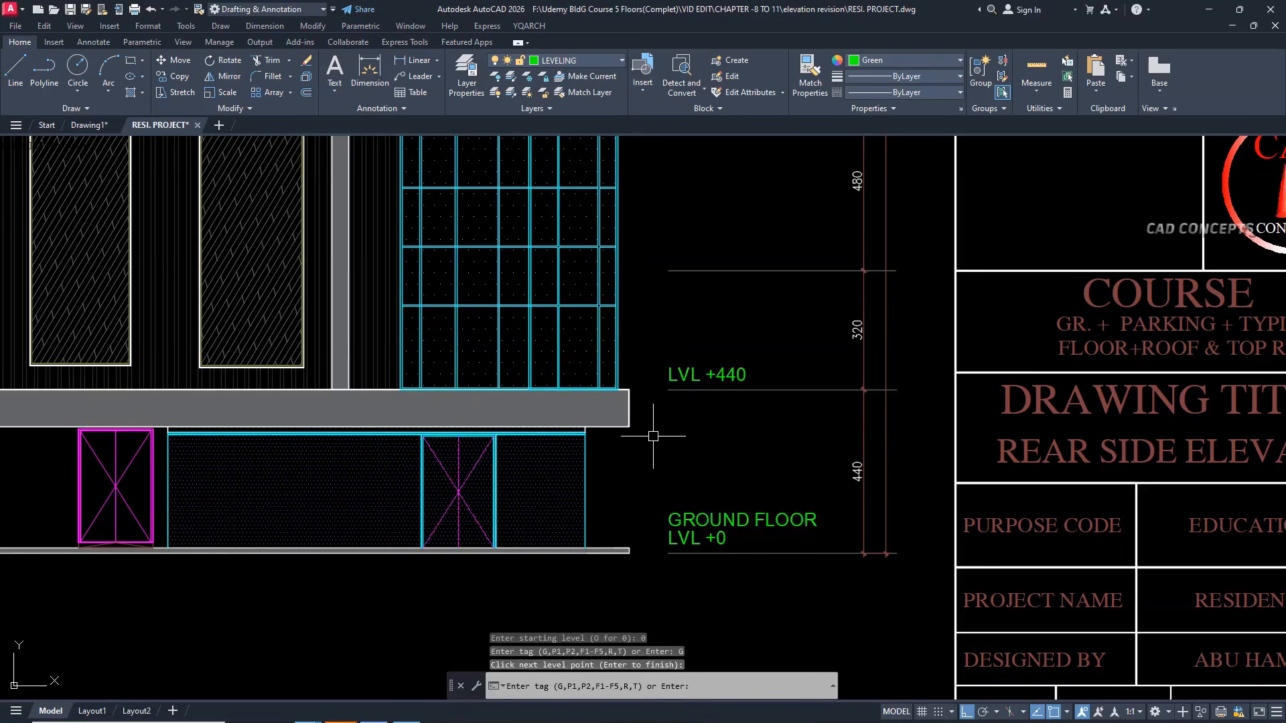
pyautogui.write('P1')
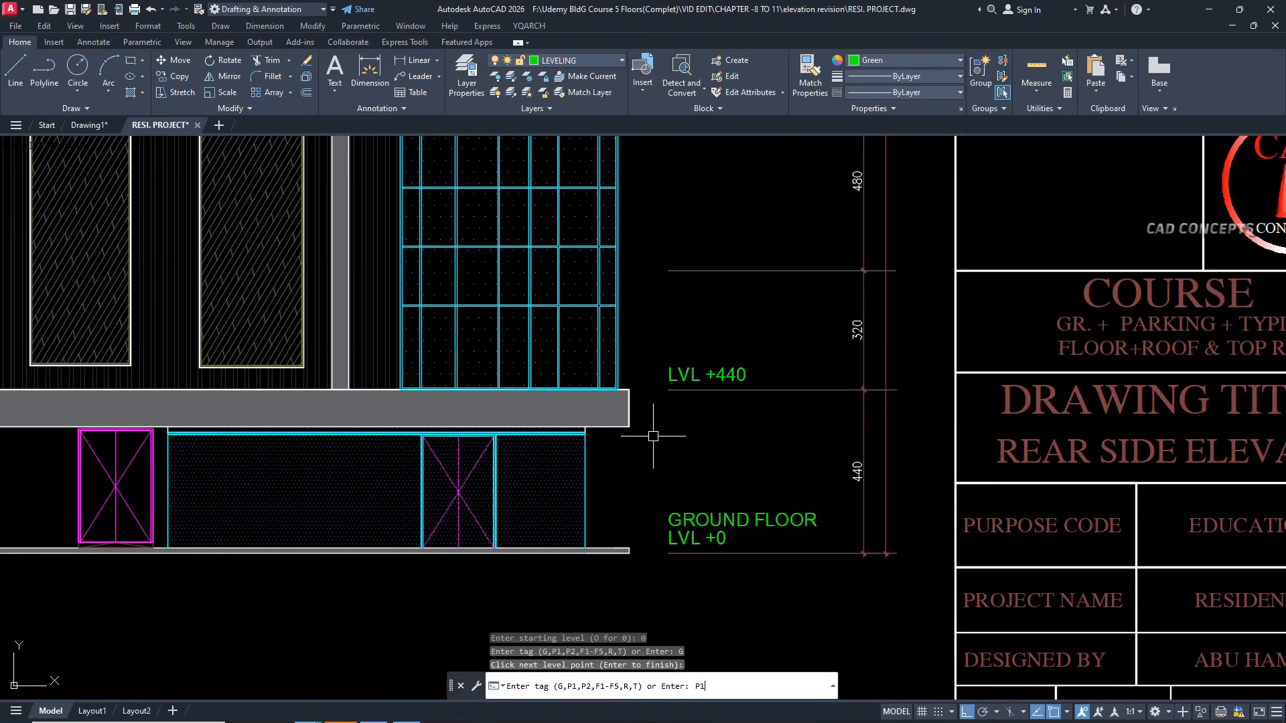
pyautogui.press('Return')
pyautogui.click(667, 271)
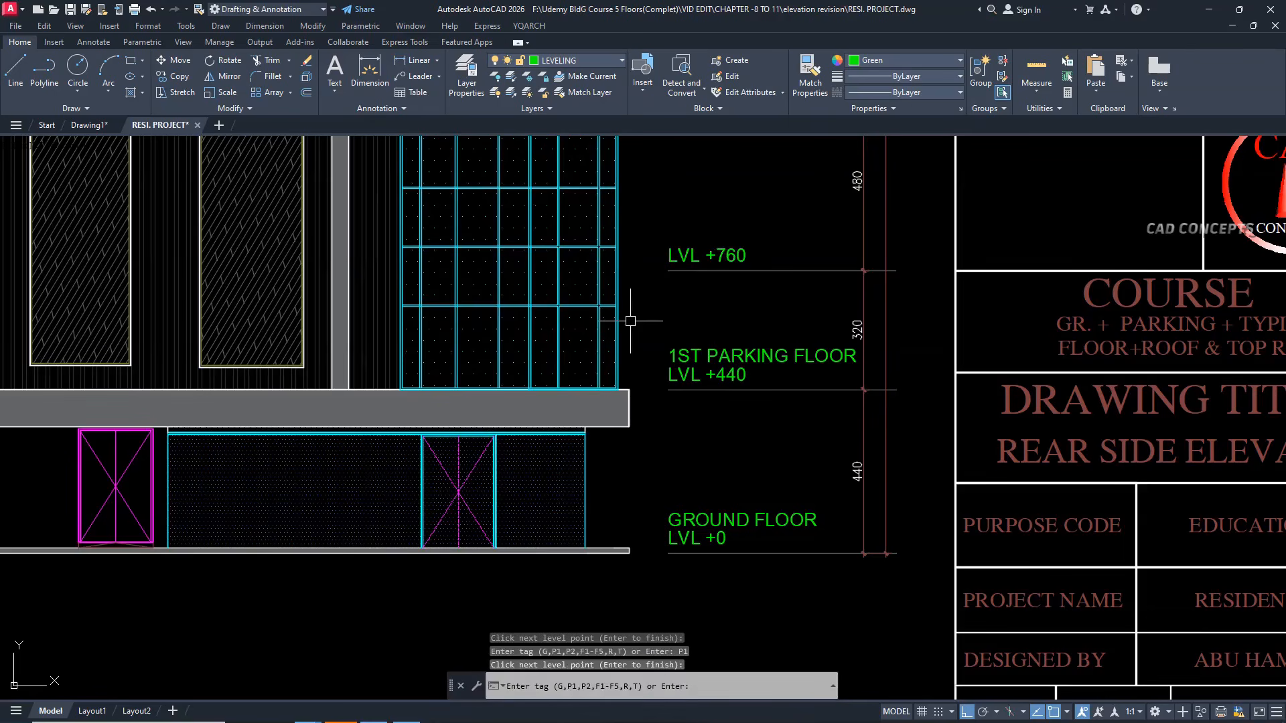
pyautogui.write('P2')
pyautogui.press('Return')
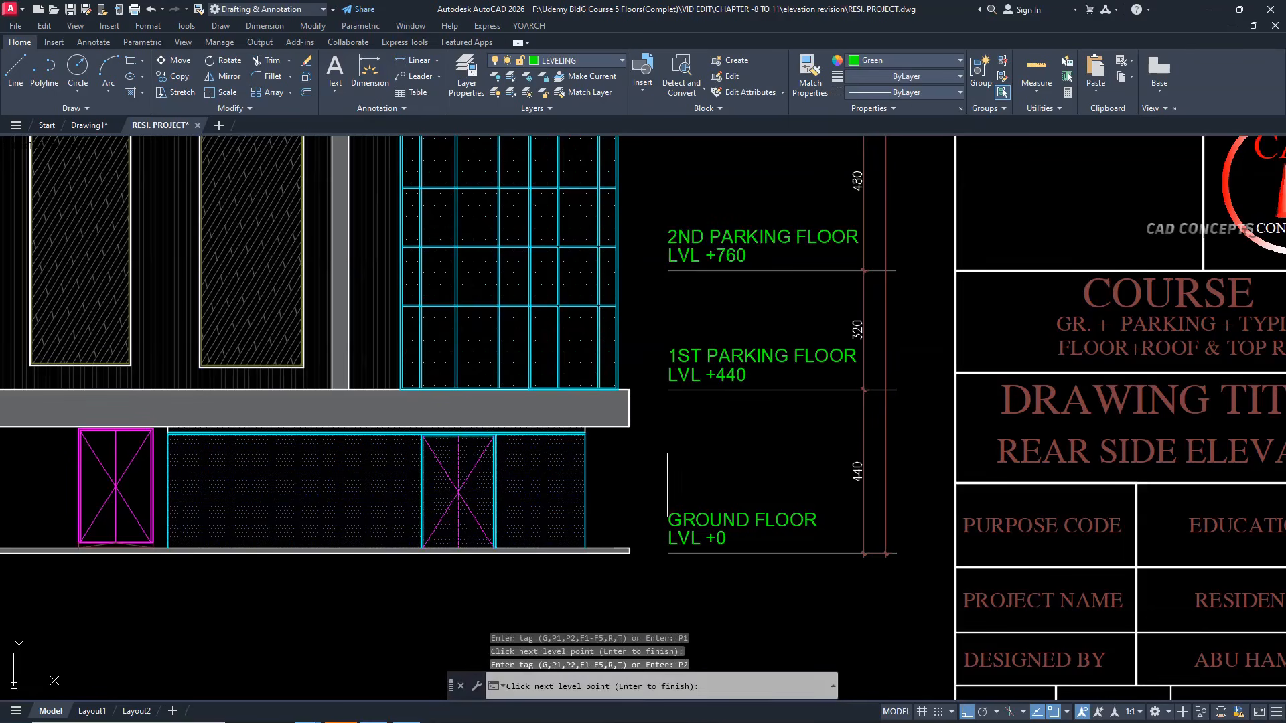
# Place level labels on the next two level lines above the 2nd parking floor, tagging them F1 and F2
pyautogui.moveTo(737, 362); pyautogui.dragTo(719, 634, button='middle')
pyautogui.click(642, 370)
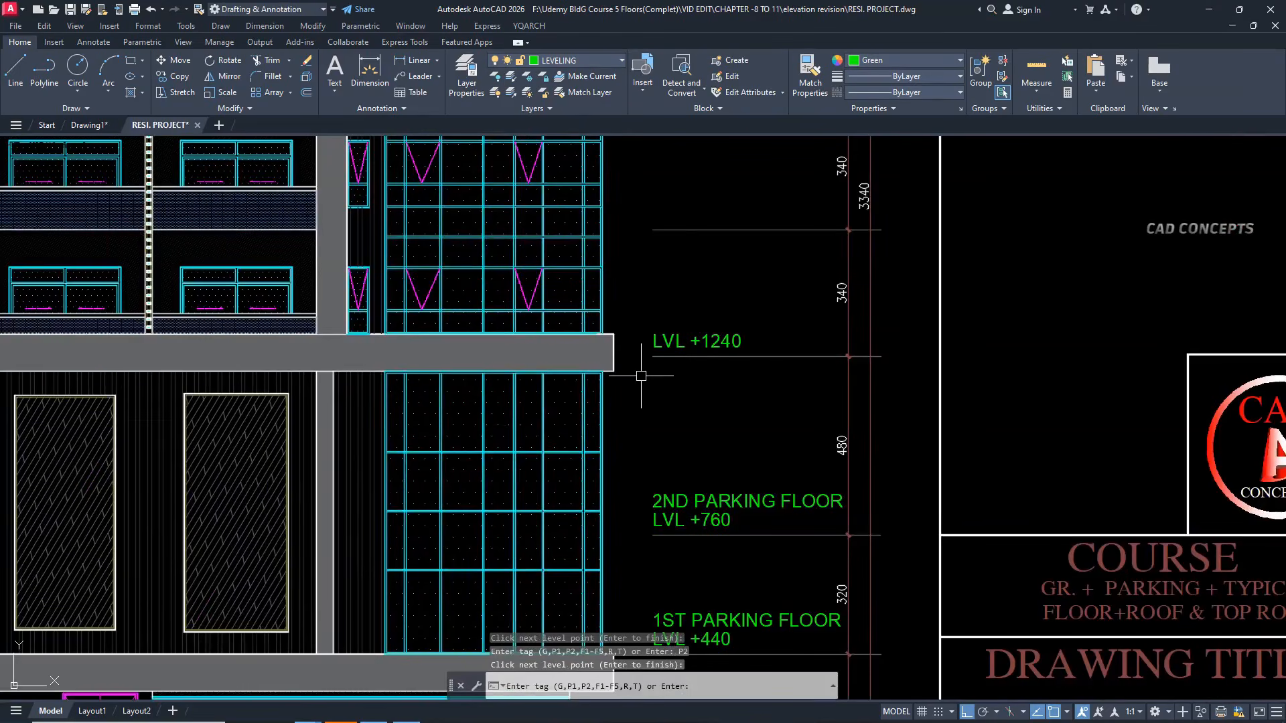
pyautogui.write('F1')
pyautogui.press('Return')
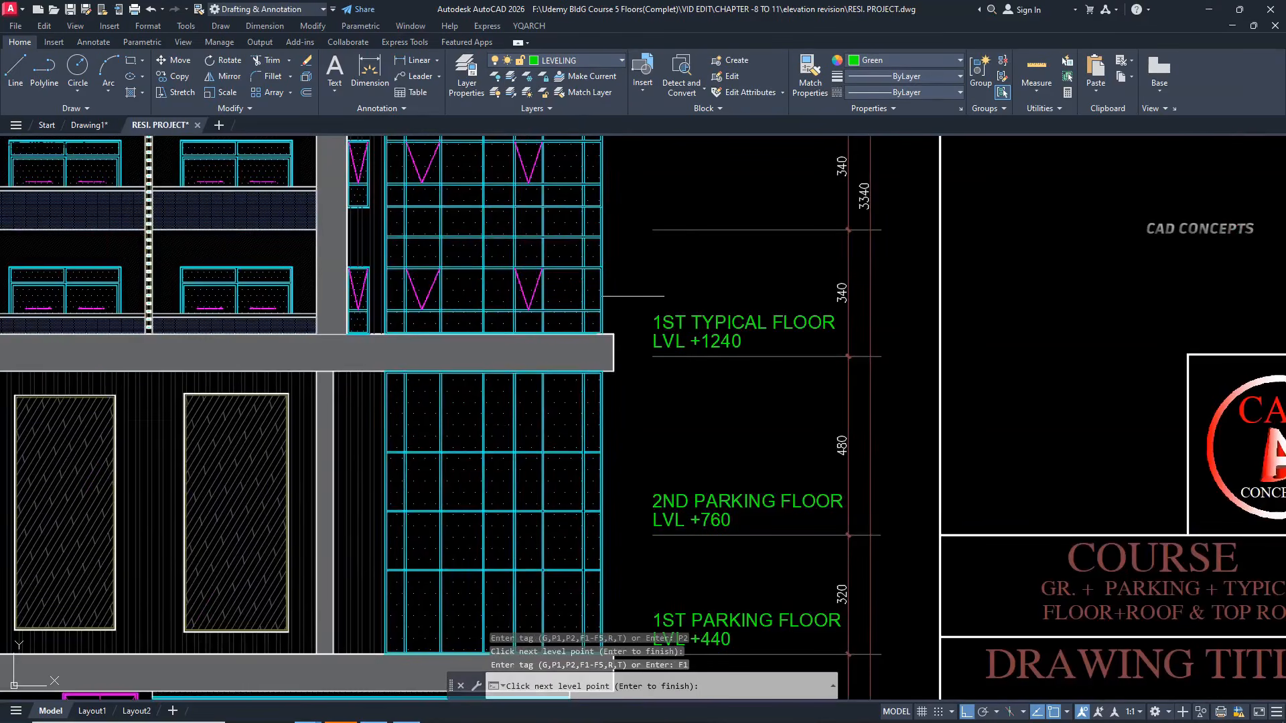
pyautogui.click(638, 251)
pyautogui.write('F')
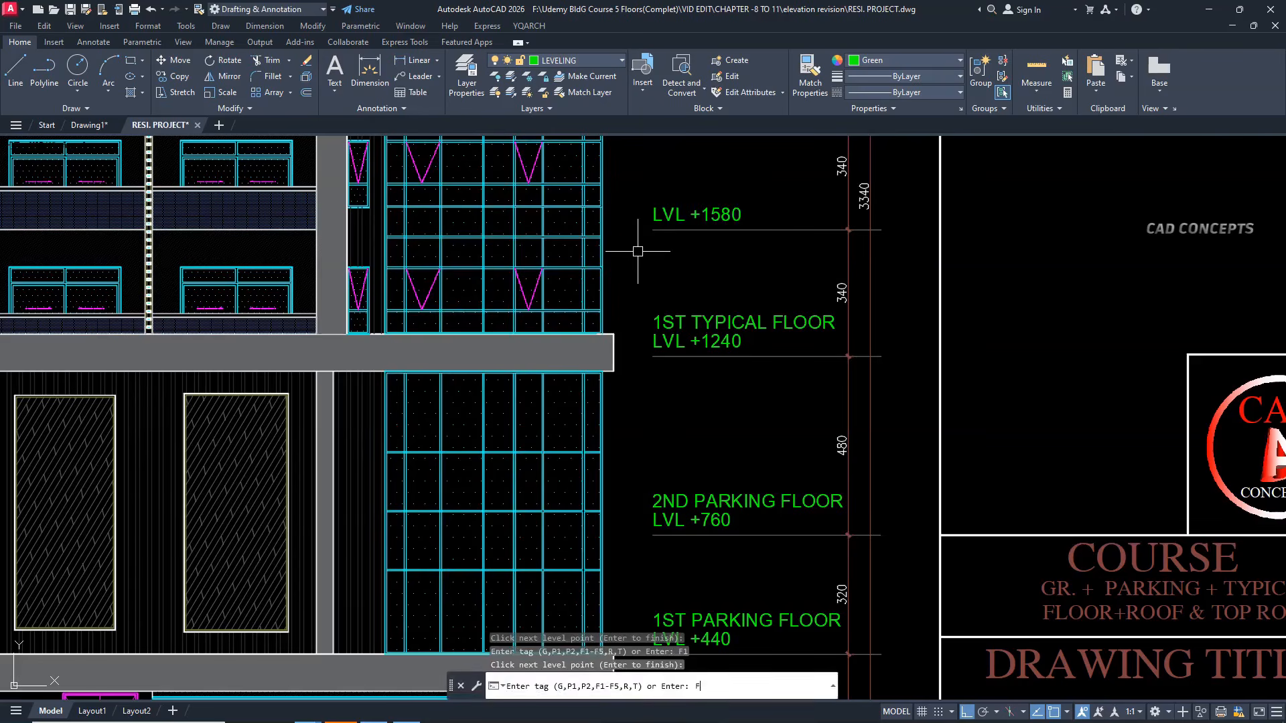
pyautogui.write('2')
pyautogui.press('Return')
# Label the two level lines above the 2nd typical floor with the tags F3 and F4
pyautogui.moveTo(636, 254); pyautogui.dragTo(604, 530, button='middle')
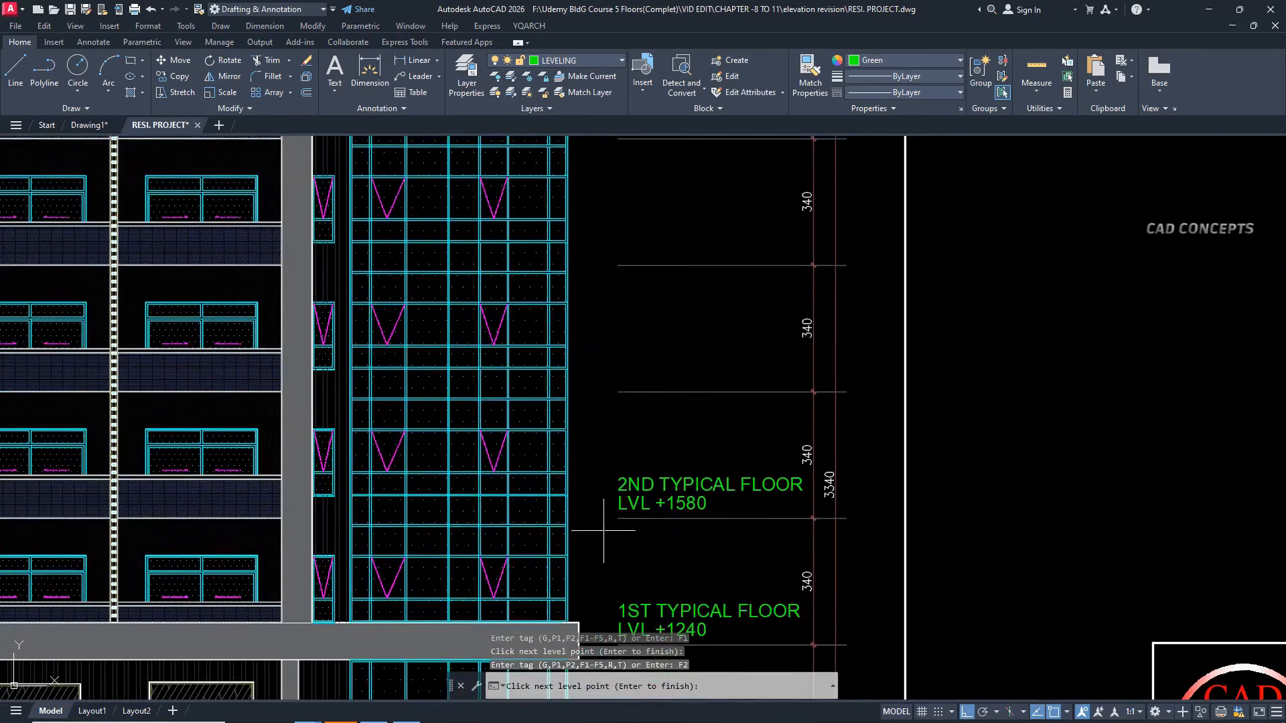
pyautogui.click(617, 392)
pyautogui.write('F3')
pyautogui.press('Return')
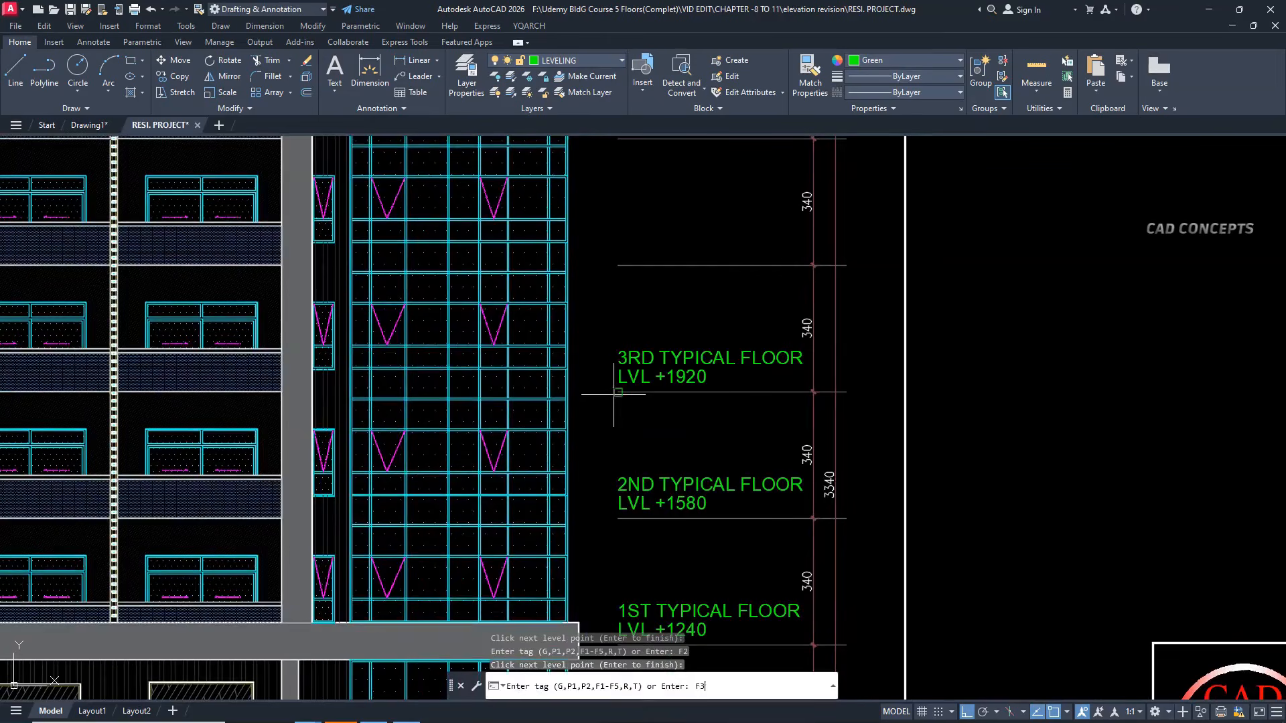
pyautogui.click(618, 265)
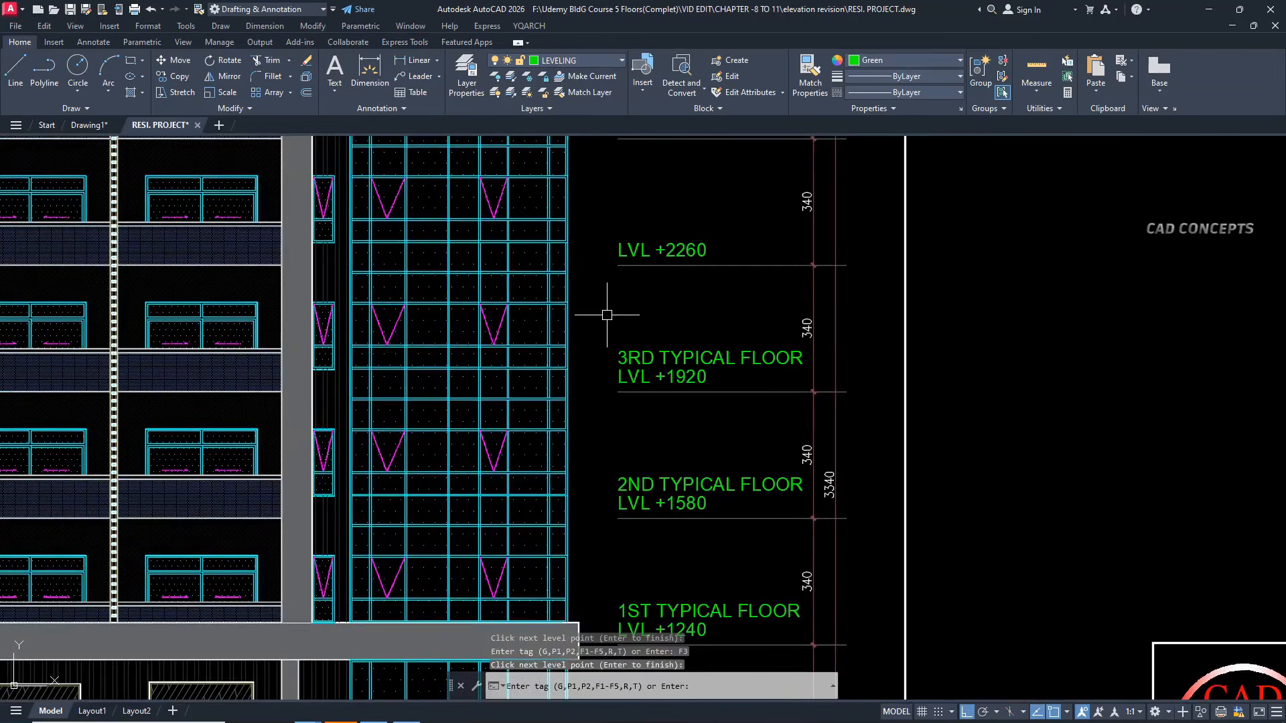
pyautogui.write('F4')
pyautogui.press('Return')
# Label the level line directly above the 4th typical floor with the tag F5
pyautogui.moveTo(607, 316); pyautogui.dragTo(570, 435, button='middle')
pyautogui.click(591, 333)
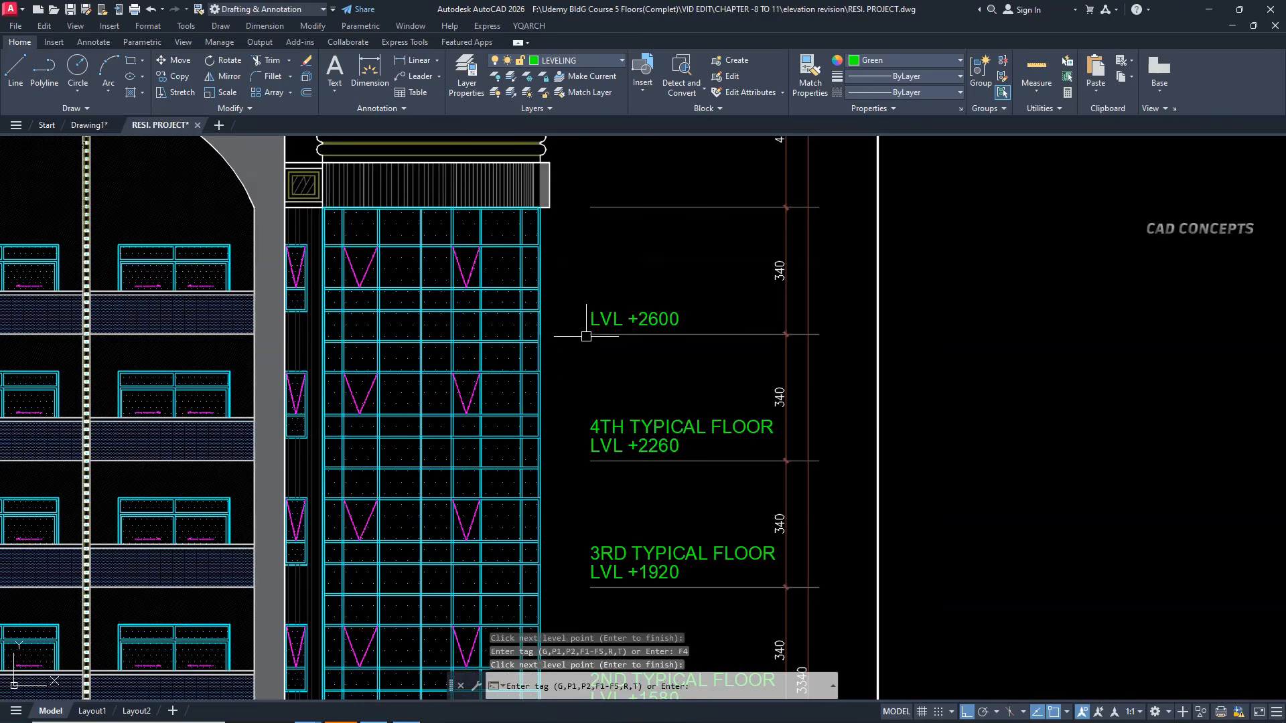
pyautogui.write('F5')
pyautogui.press('Return')
# Label the two uppermost level lines with the tags R and T, and finish the leveling command
pyautogui.moveTo(587, 341); pyautogui.dragTo(579, 461, button='middle')
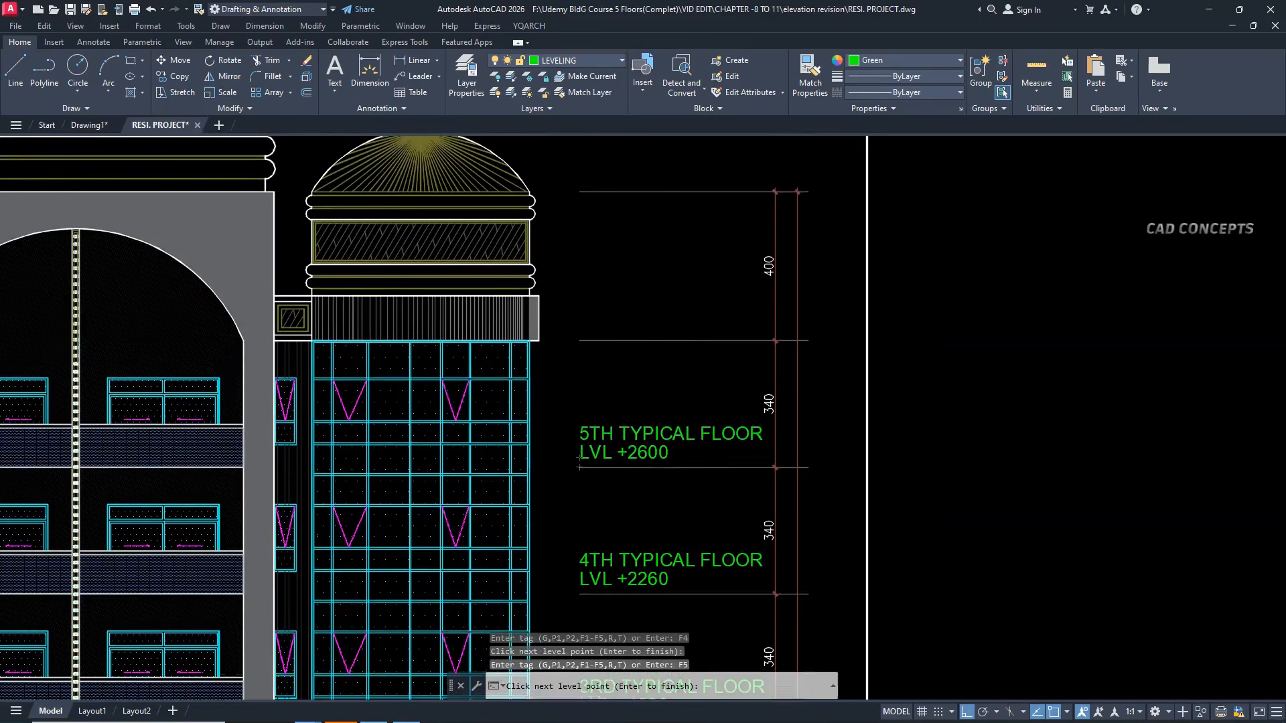
pyautogui.click(579, 341)
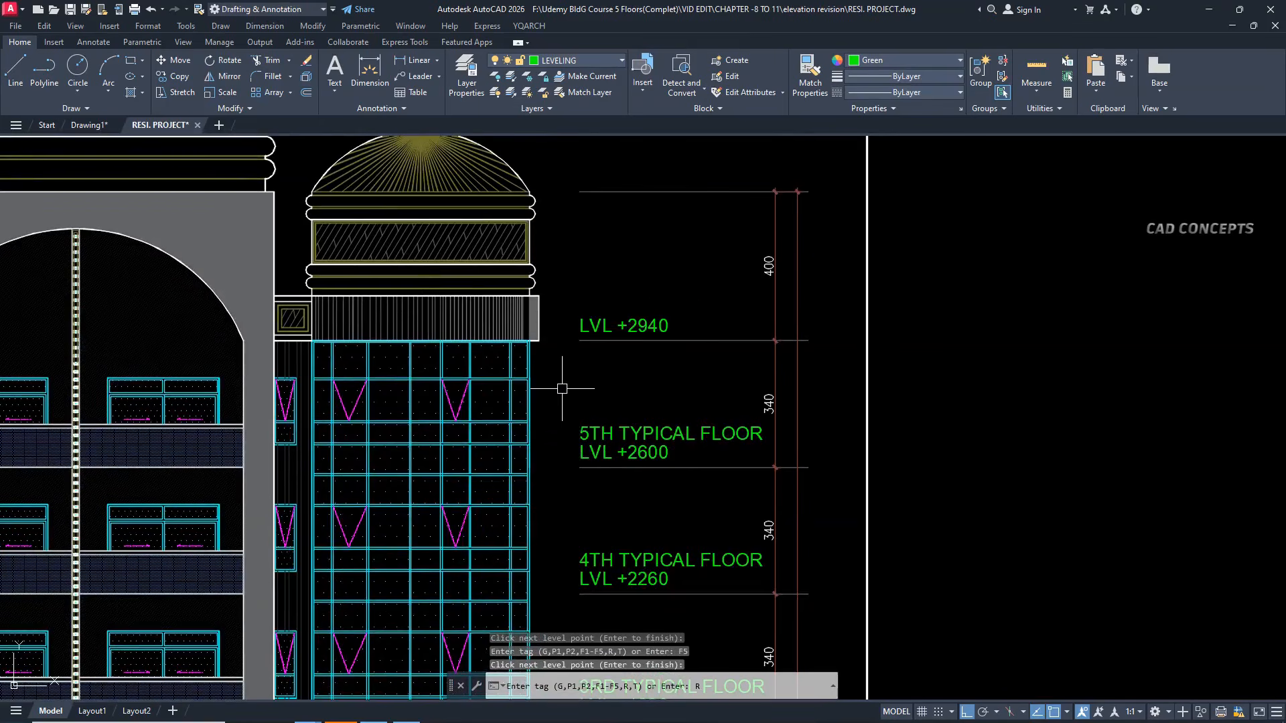
pyautogui.write('R')
pyautogui.press('Return')
pyautogui.click(572, 195)
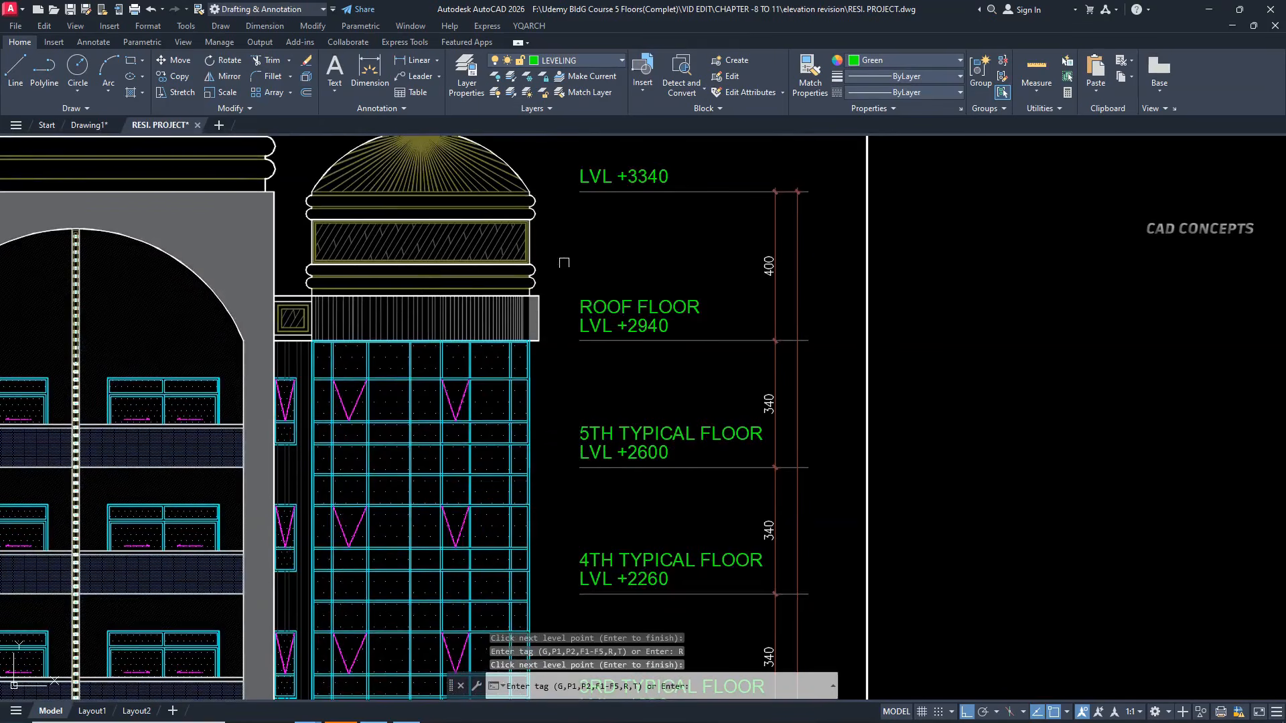
pyautogui.write('T')
pyautogui.press('Return')
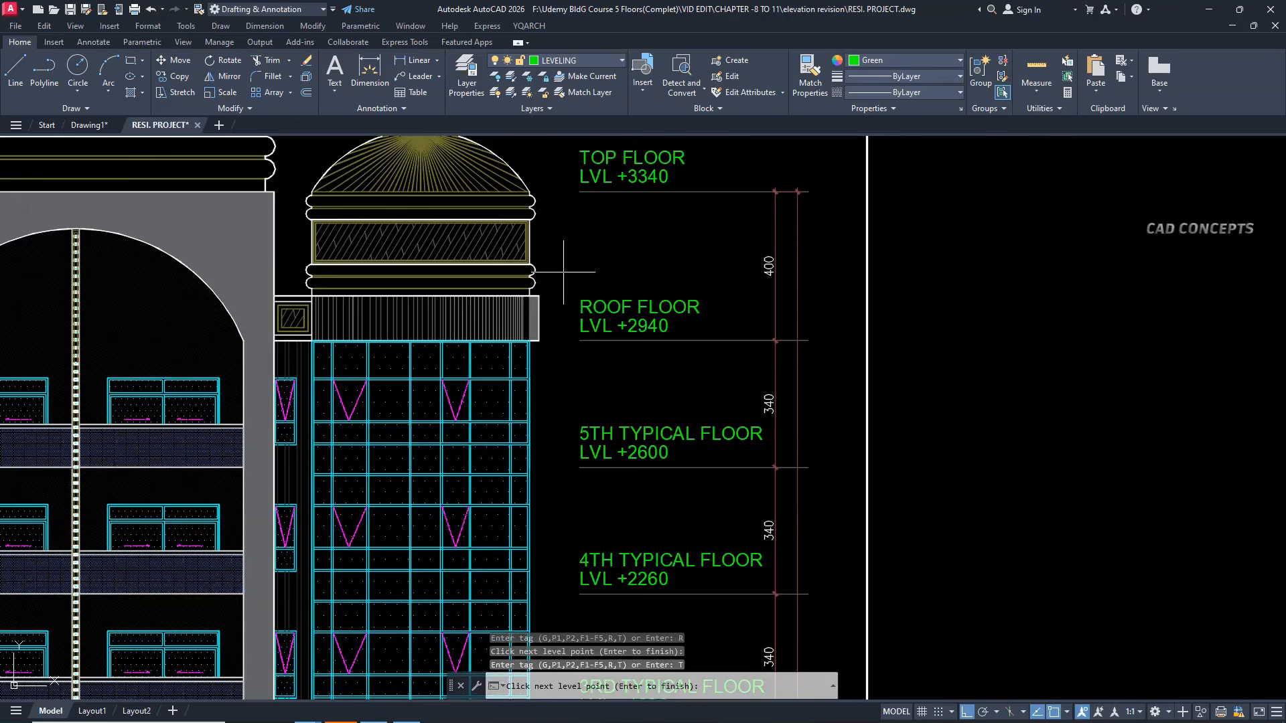
pyautogui.press('Return')
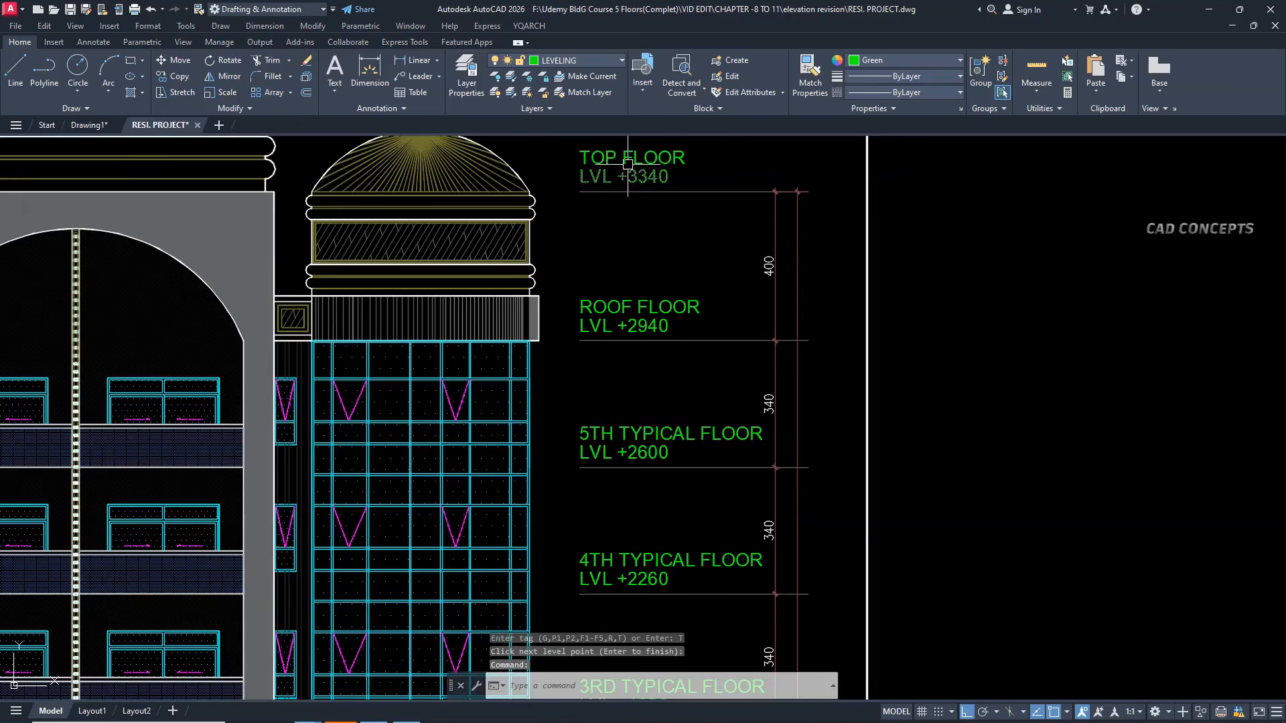
# Review the floor names and level labels along the full height of the rear side elevation
pyautogui.scroll(-3, 653, 185)
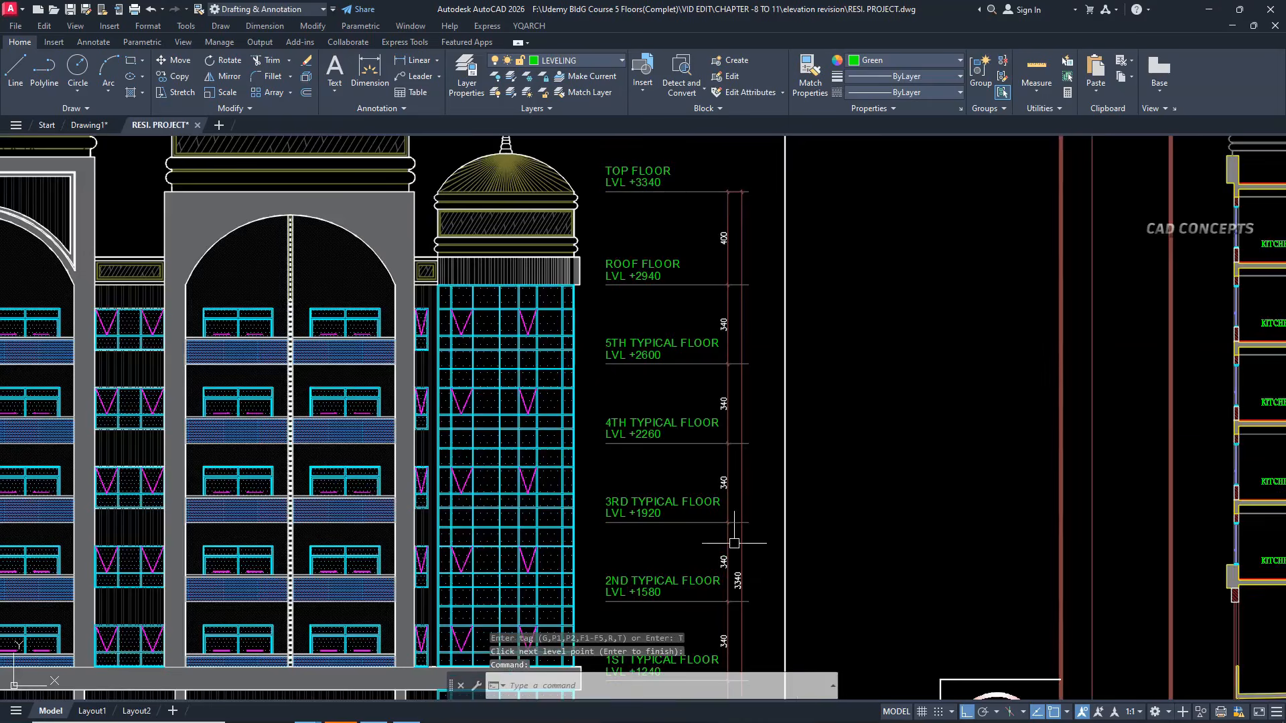
pyautogui.scroll(3, 741, 540)
pyautogui.scroll(-3, 666, 364)
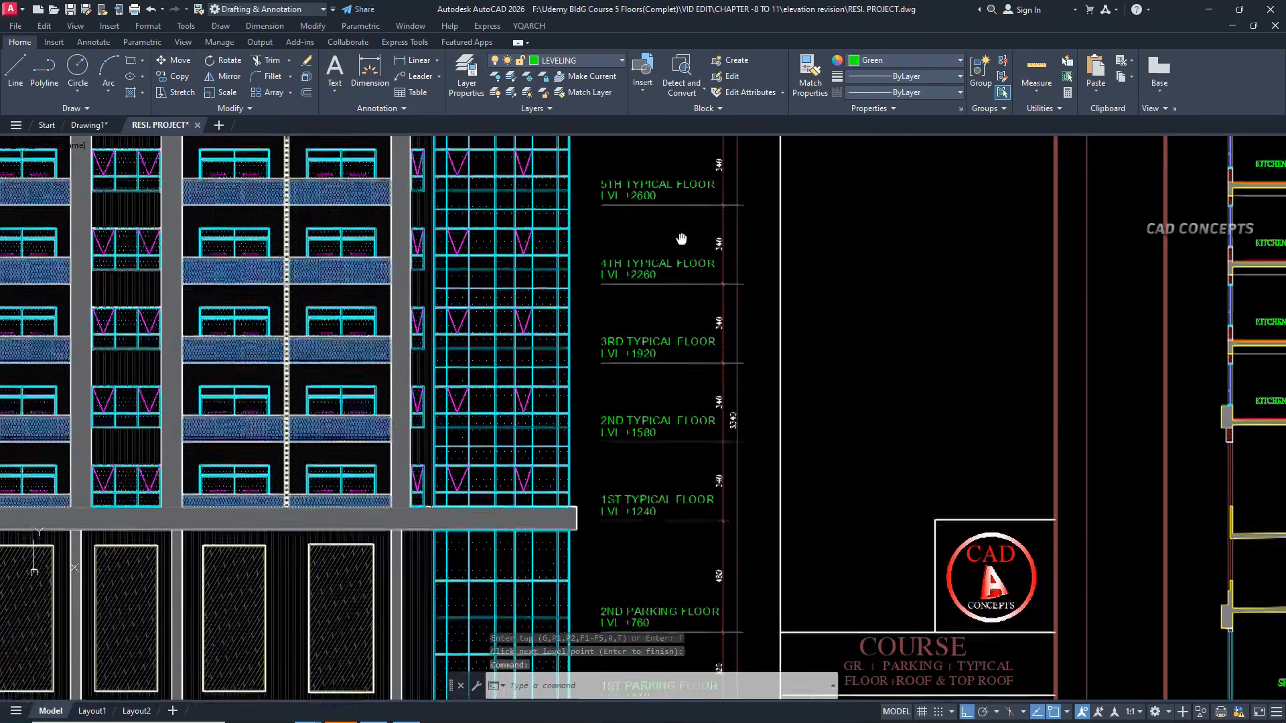
pyautogui.scroll(1, 672, 412)
pyautogui.moveTo(672, 411); pyautogui.dragTo(671, 277, button='middle')
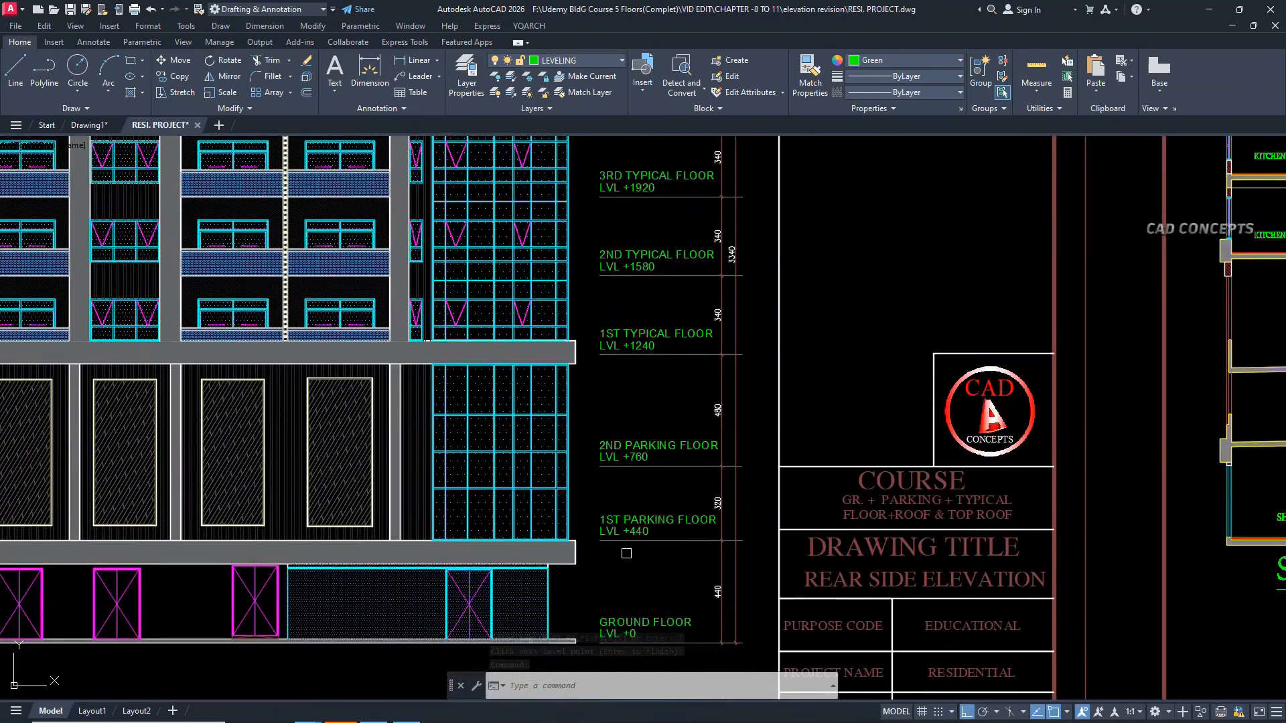
pyautogui.moveTo(625, 554); pyautogui.dragTo(631, 472, button='middle')
pyautogui.scroll(2, 632, 539)
pyautogui.scroll(-2, 635, 539)
pyautogui.moveTo(635, 385); pyautogui.dragTo(637, 552, button='middle')
pyautogui.moveTo(636, 401); pyautogui.dragTo(638, 492, button='middle')
pyautogui.moveTo(631, 375); pyautogui.dragTo(621, 611, button='middle')
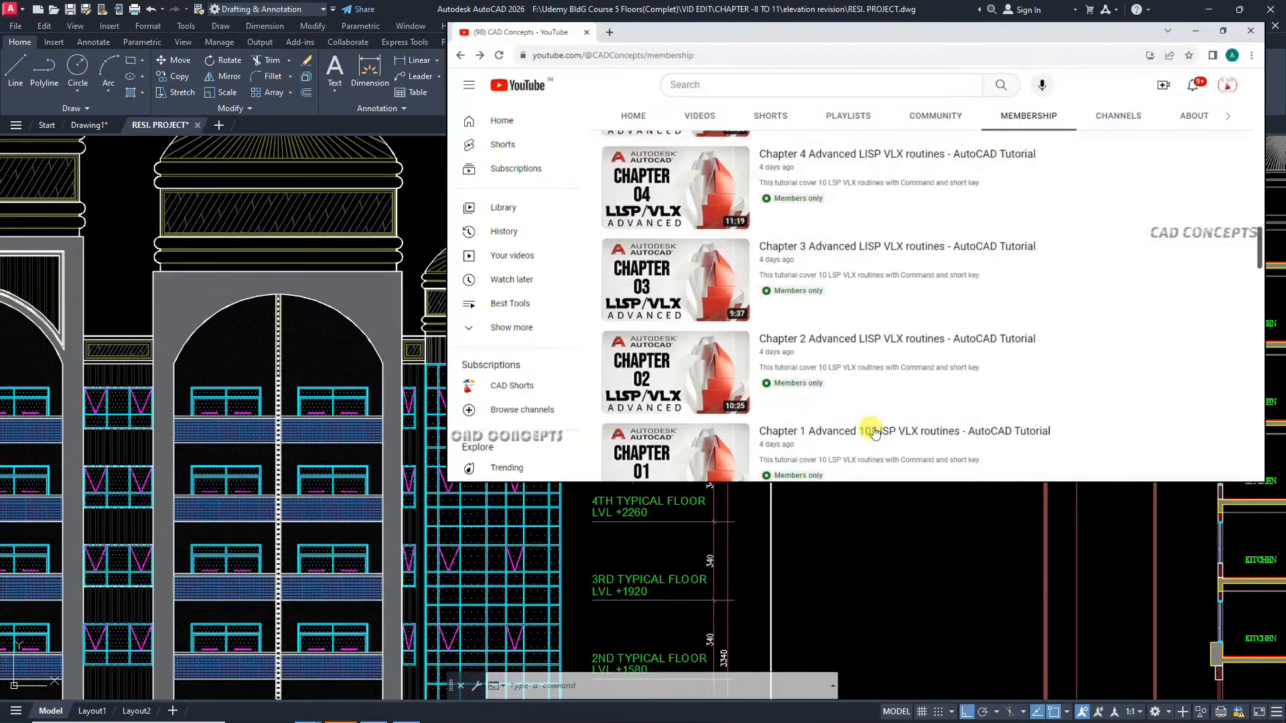
pyautogui.moveTo(621, 462)
pyautogui.mouseDown(button='middle')
pyautogui.moveTo(635, 332)
pyautogui.moveTo(643, 361)
pyautogui.mouseUp(button='middle')
pyautogui.moveTo(670, 636); pyautogui.dragTo(671, 549, button='middle')
pyautogui.scroll(-2, 672, 594)
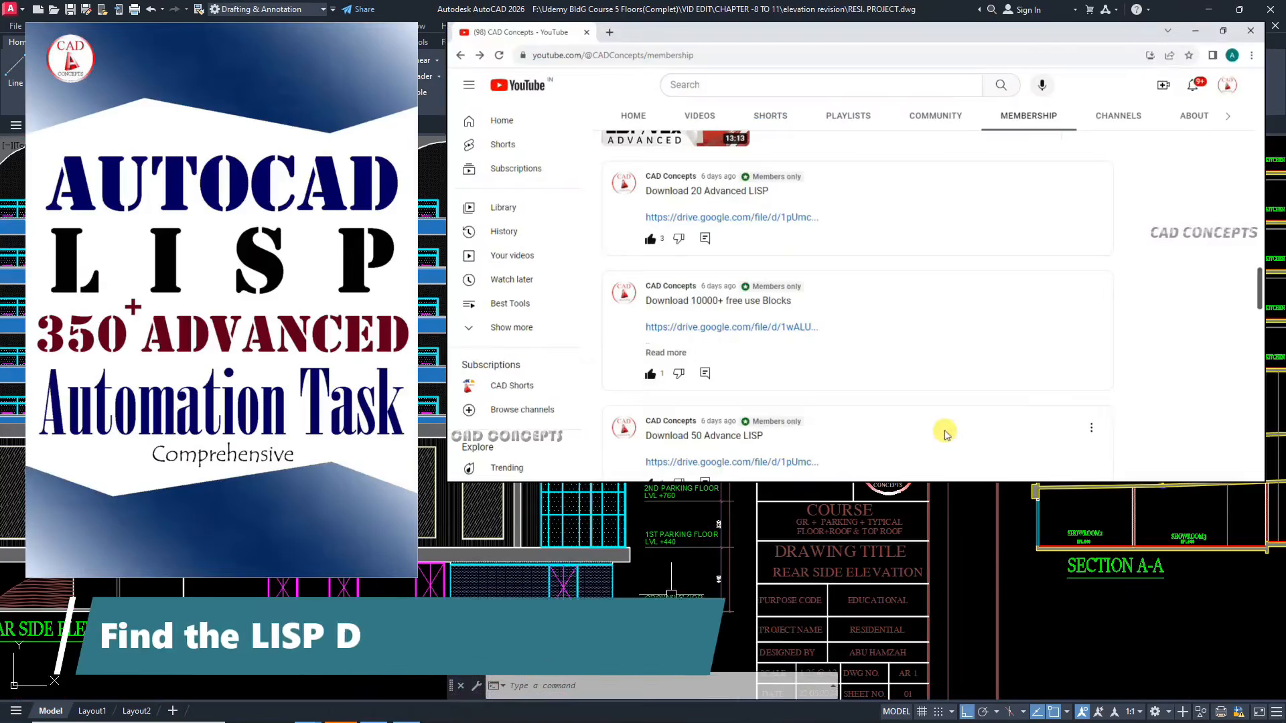
pyautogui.moveTo(672, 595); pyautogui.dragTo(680, 620, button='middle')
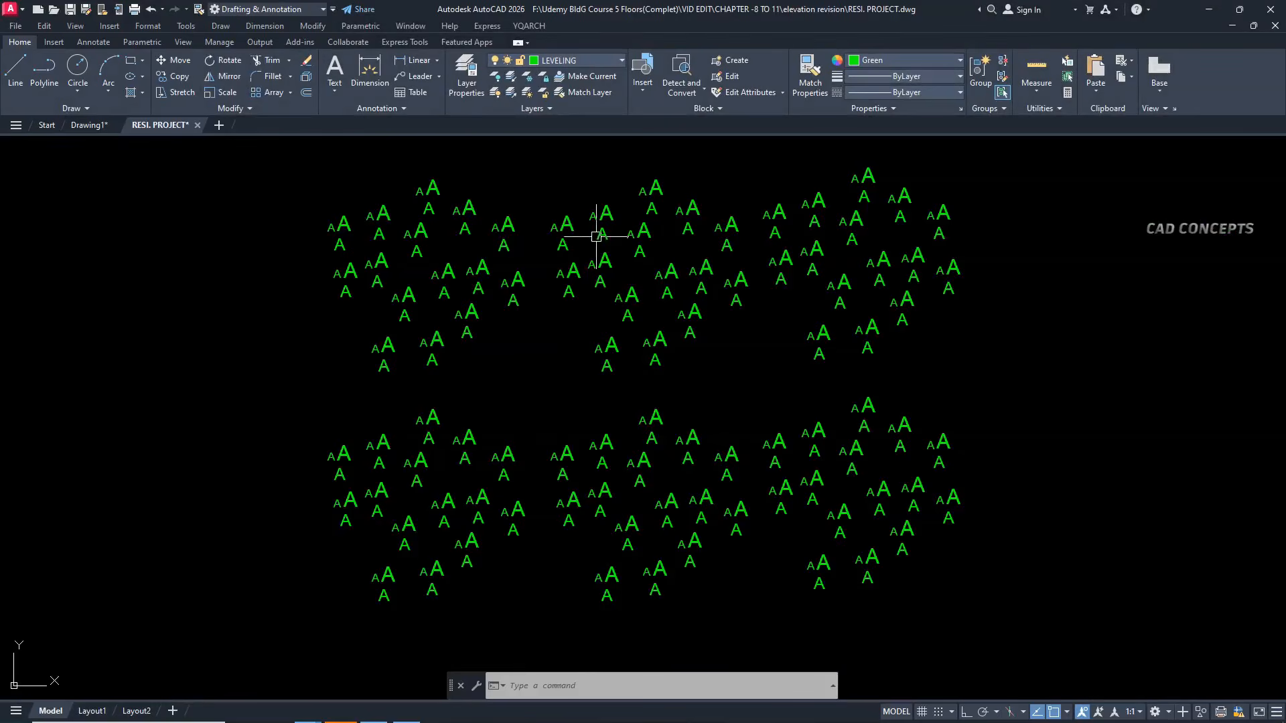
pyautogui.moveTo(743, 325); pyautogui.dragTo(738, 329, button='middle')
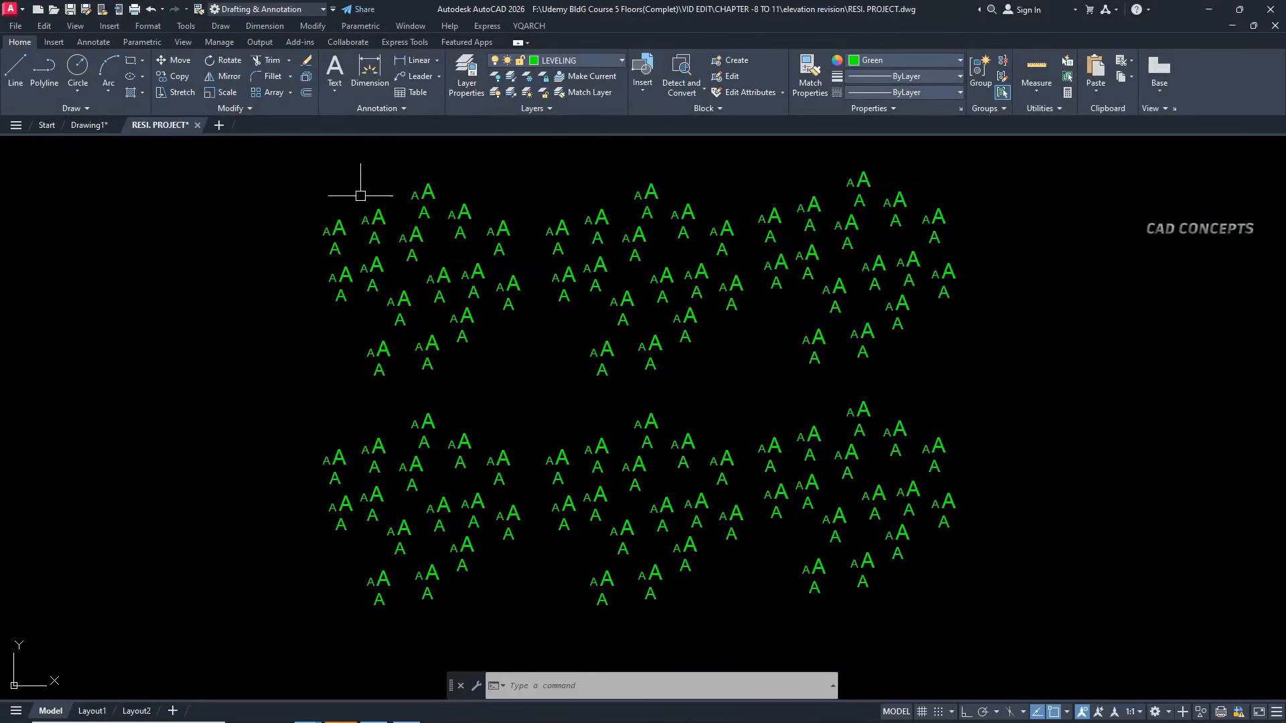
pyautogui.click(280, 142)
pyautogui.click(1039, 635)
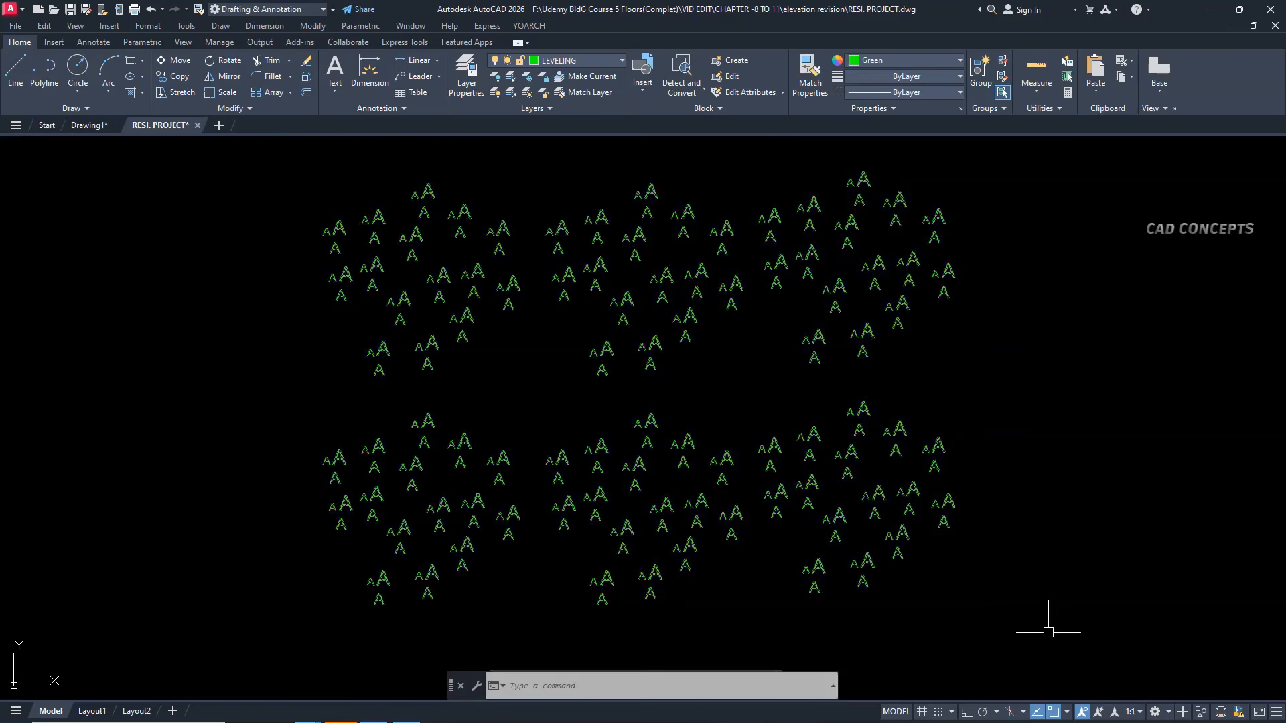
pyautogui.press('Escape')
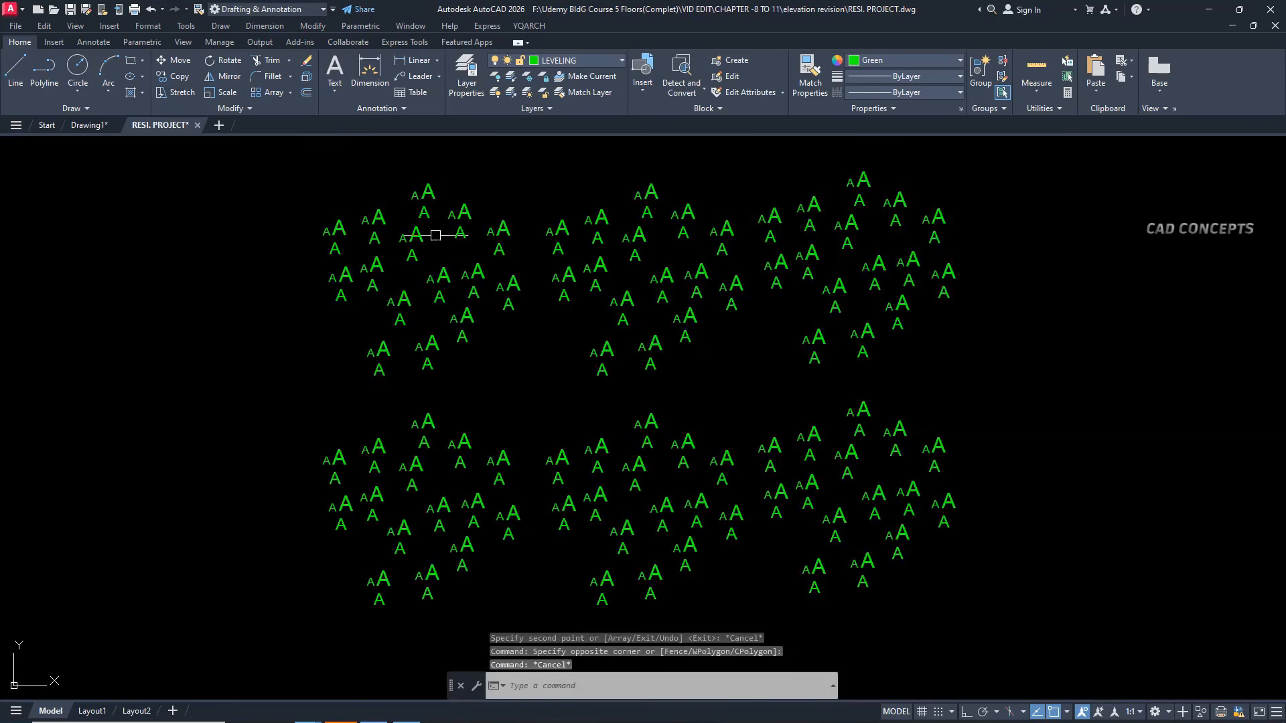
# Select all texts matching one of the largest letter A's with STX and move them to the empty area right of the clusters
pyautogui.write('S')
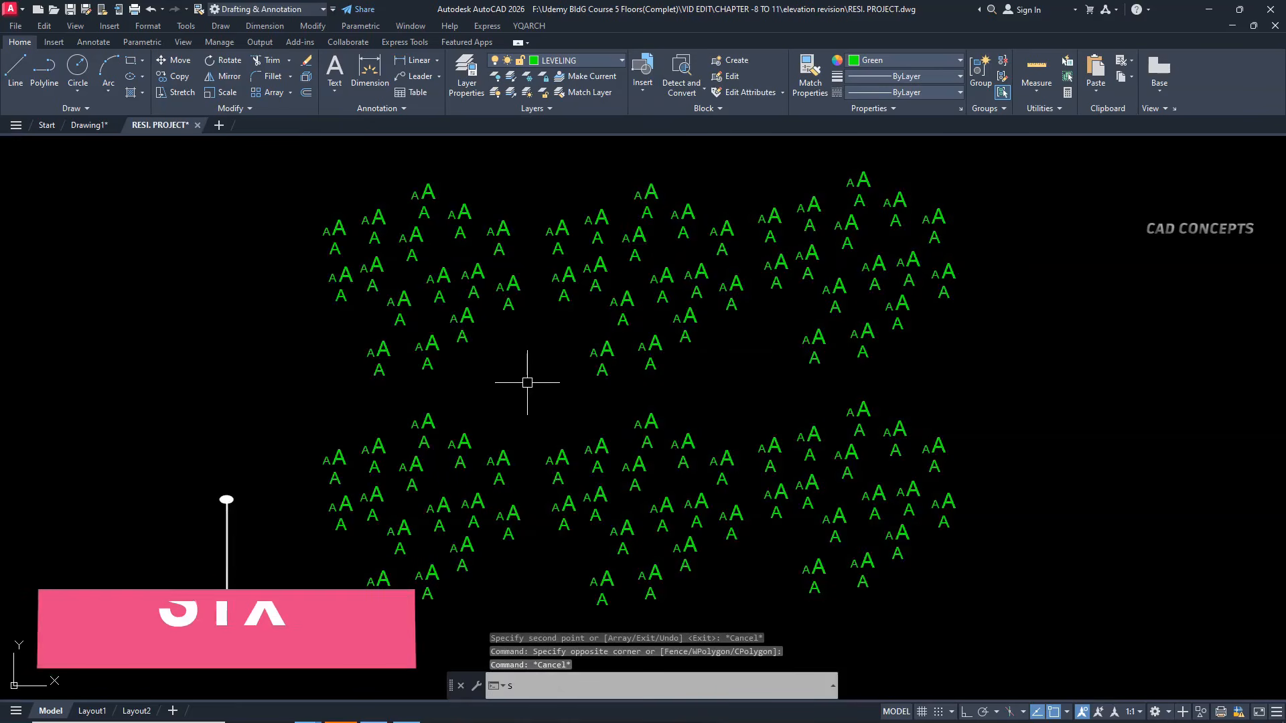
pyautogui.write('TX')
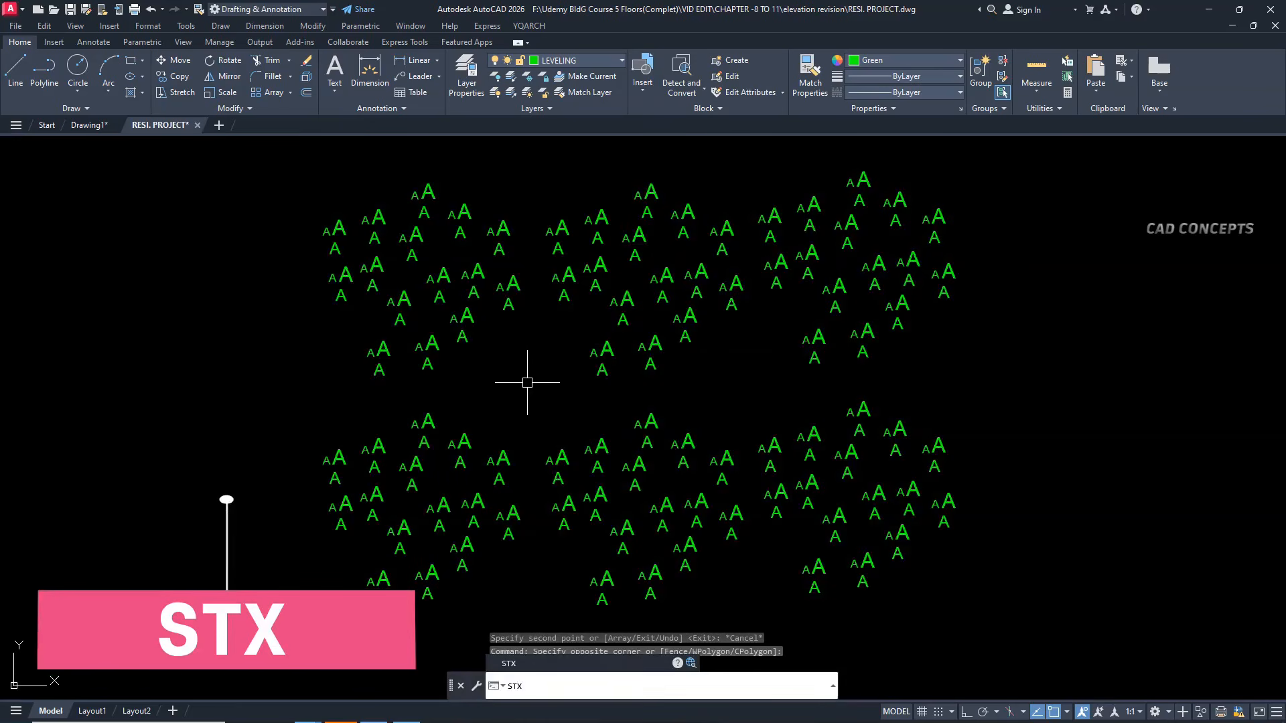
pyautogui.press('Return')
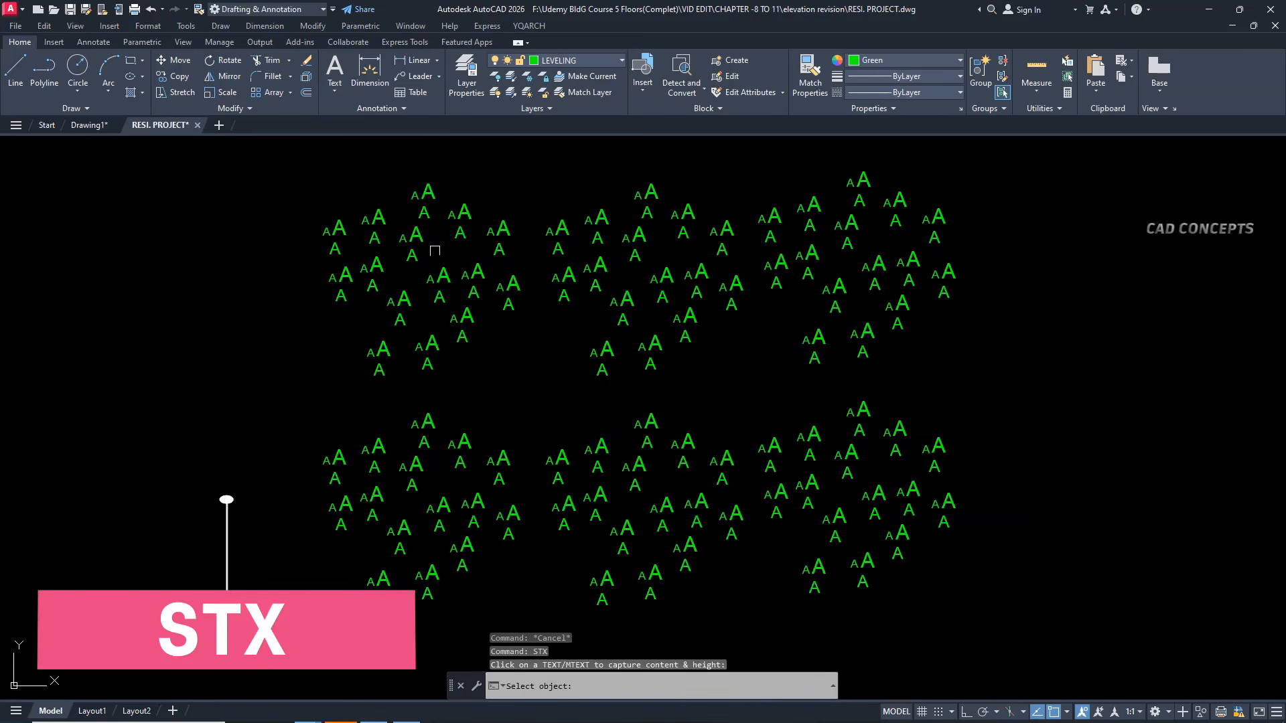
pyautogui.click(427, 186)
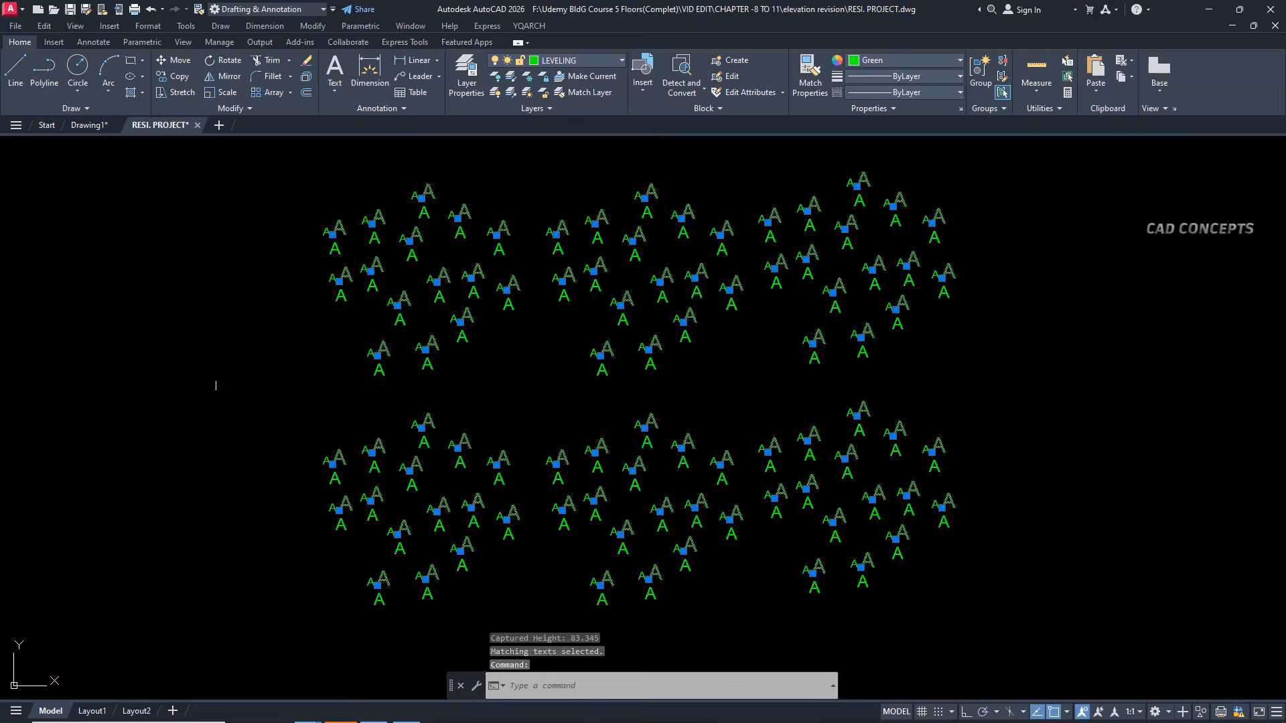
pyautogui.scroll(-2, 216, 385)
pyautogui.write('m')
pyautogui.press('Return')
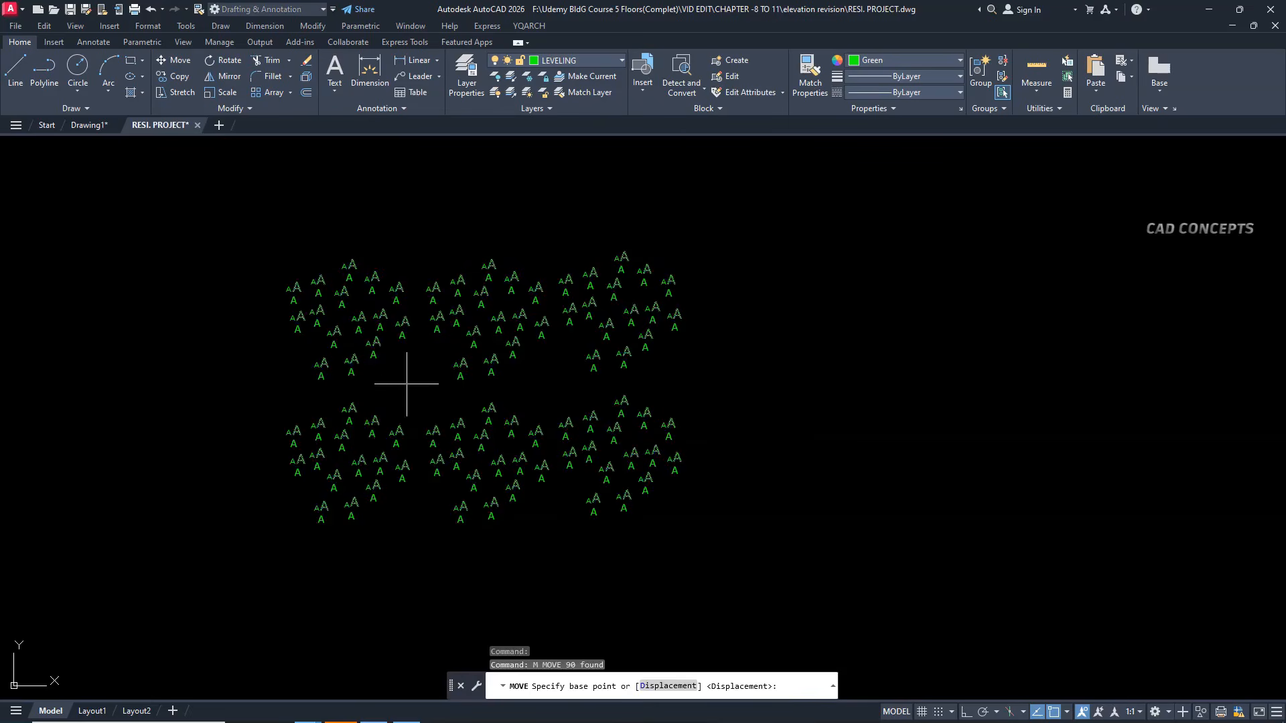
pyautogui.click(406, 384)
pyautogui.click(883, 373)
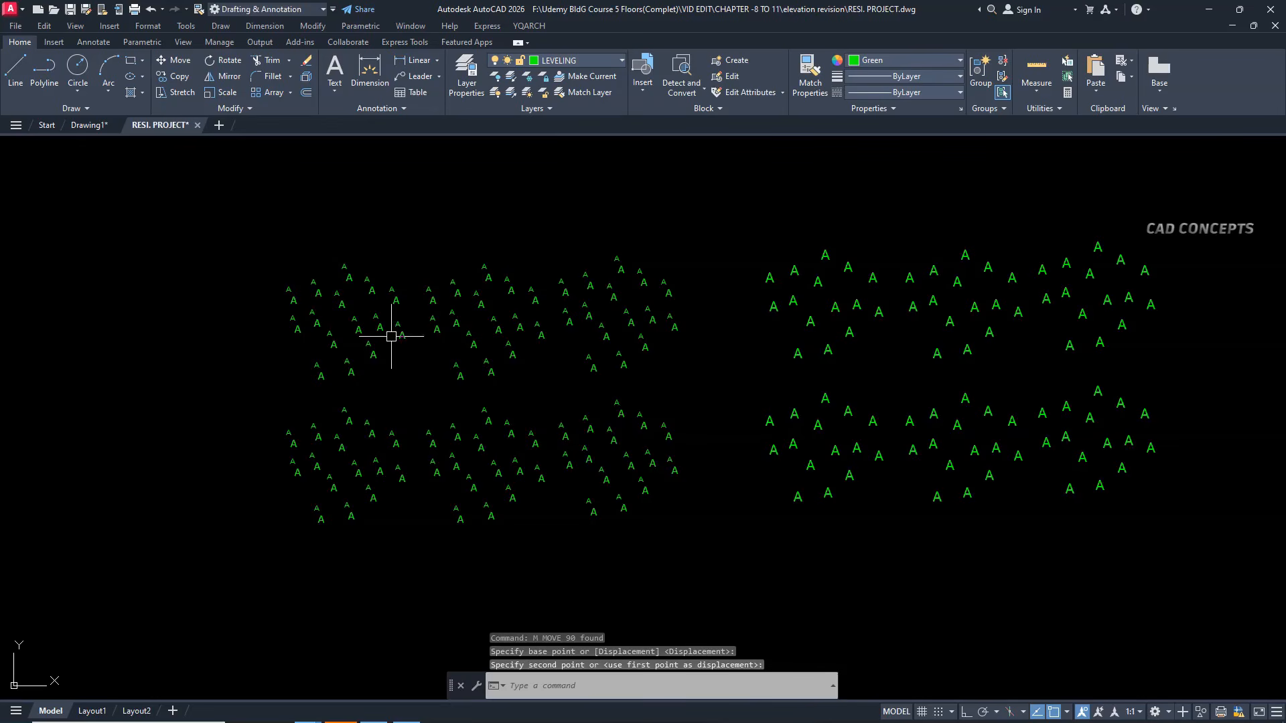
# Select all texts matching a medium-height letter A with STX, move them to the empty area left of the clusters, and restart STX
pyautogui.write('STX')
pyautogui.press('Return')
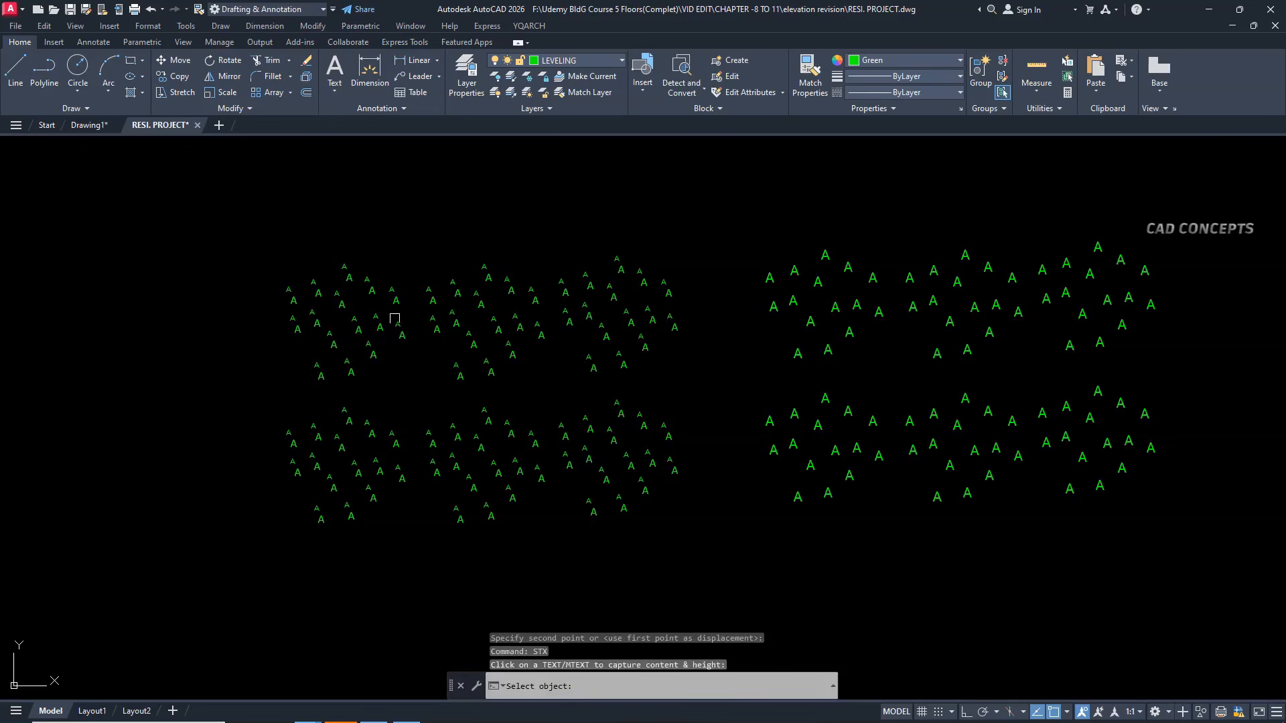
pyautogui.click(396, 305)
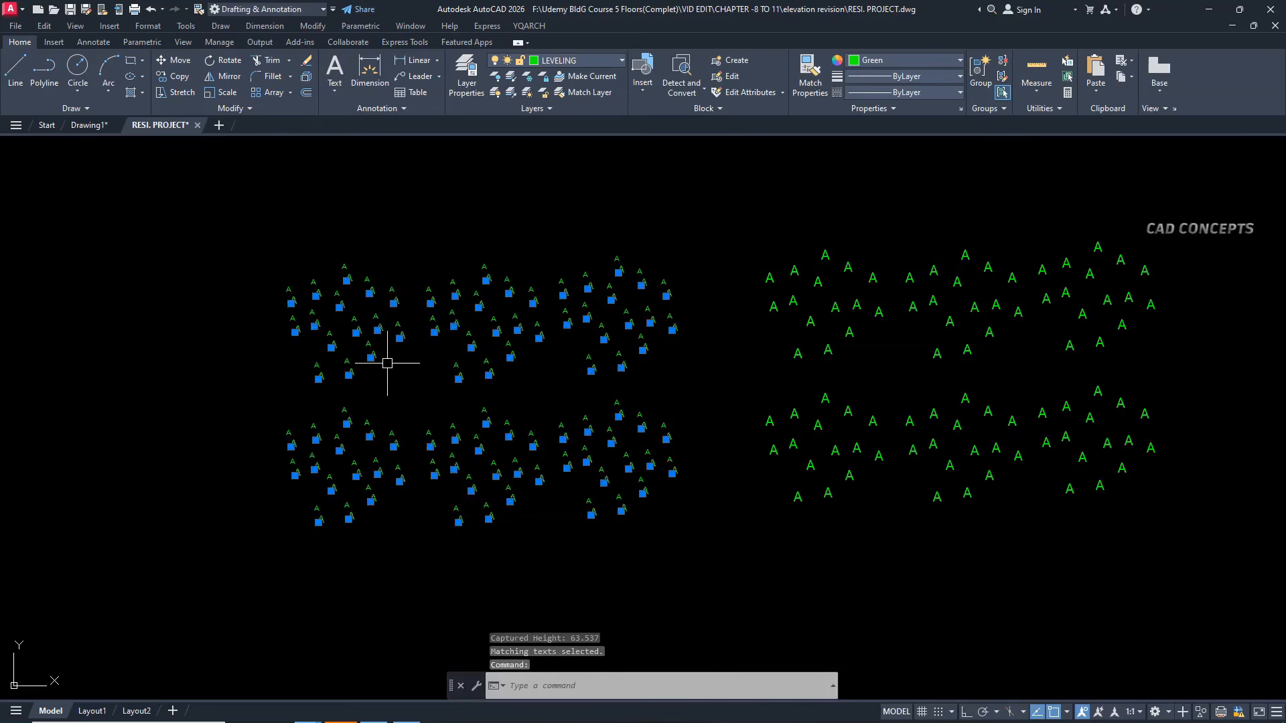
pyautogui.write('M')
pyautogui.press('Return')
pyautogui.click(410, 384)
pyautogui.scroll(-2, 591, 388)
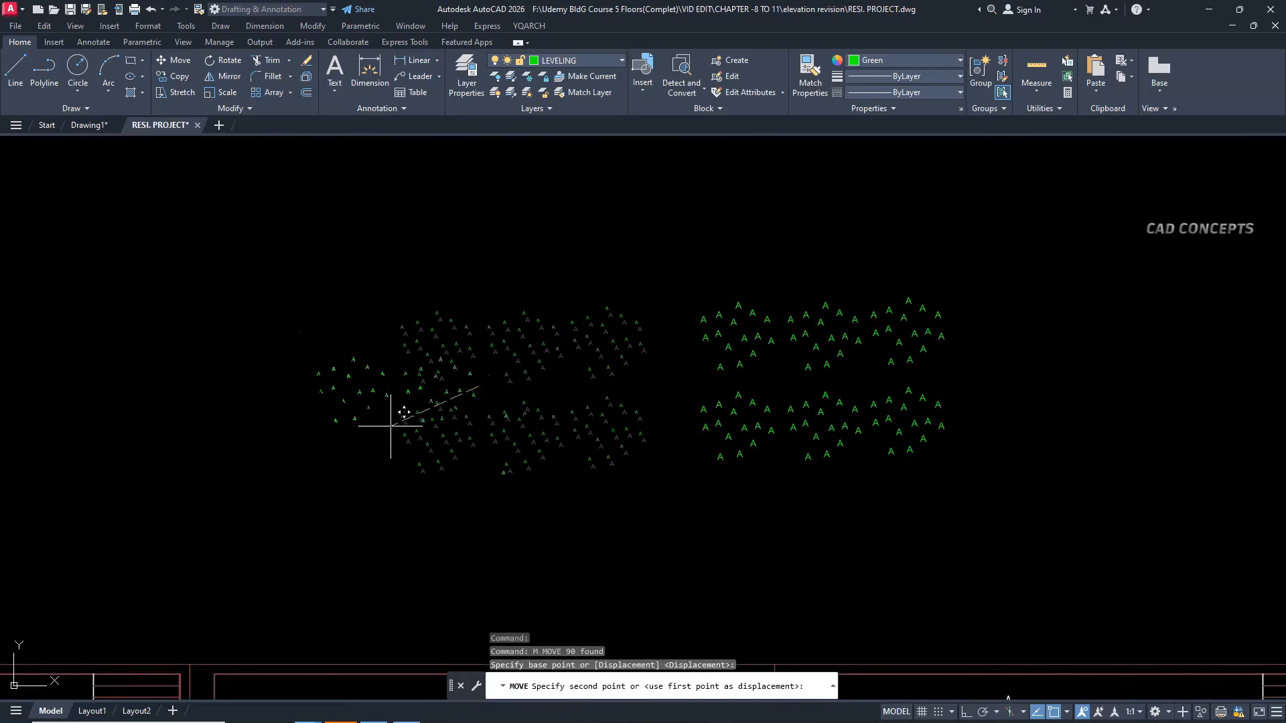
pyautogui.scroll(2, 265, 412)
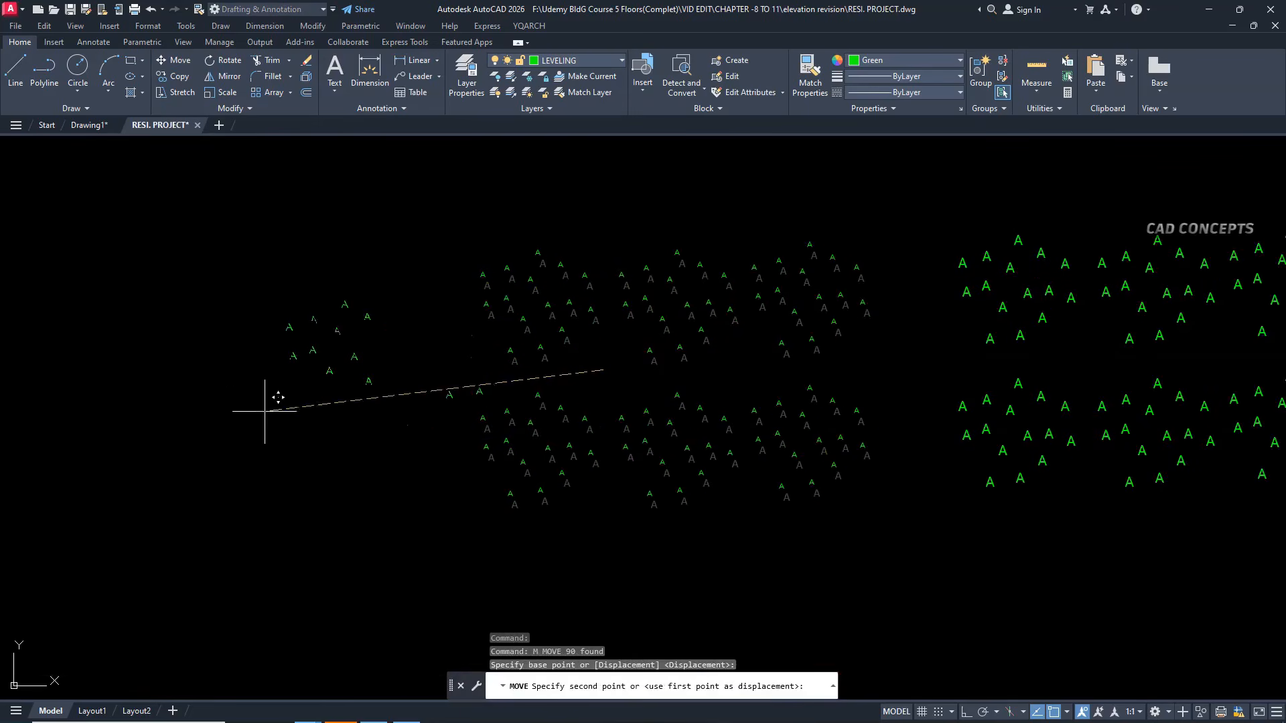
pyautogui.click(193, 384)
pyautogui.moveTo(436, 404); pyautogui.dragTo(414, 392, button='middle')
pyautogui.scroll(-2, 413, 392)
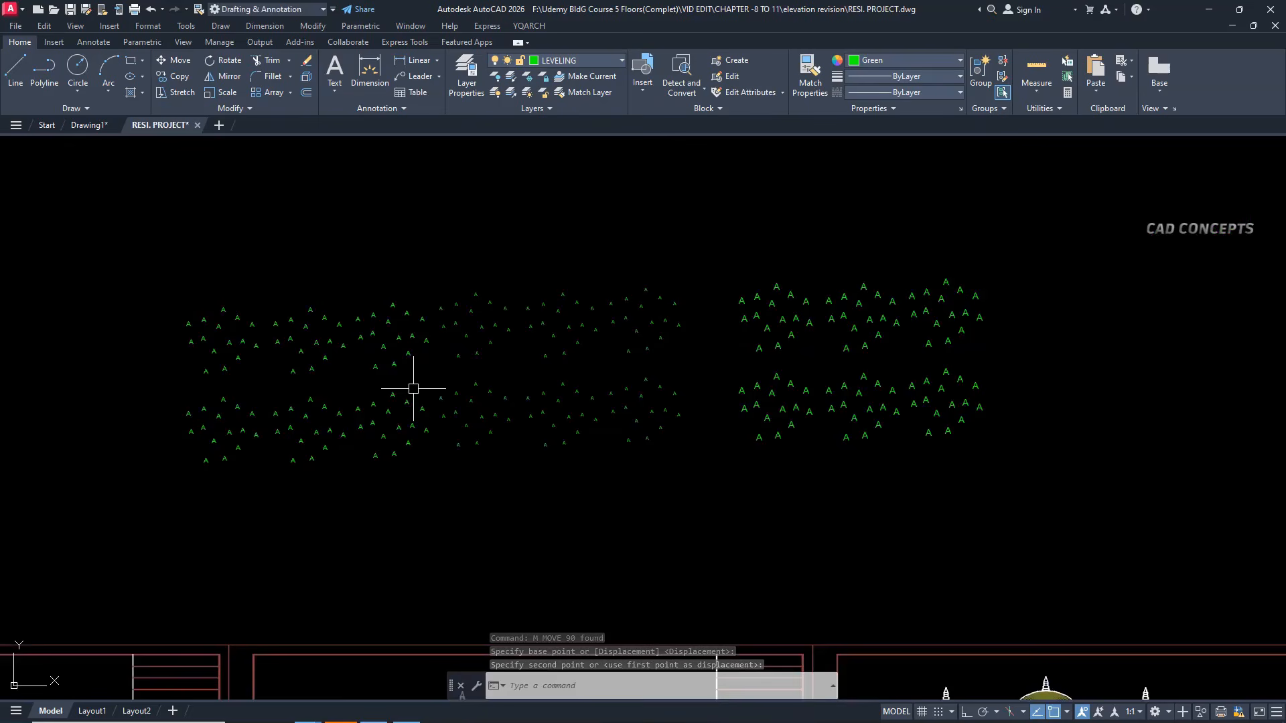
pyautogui.write('stx')
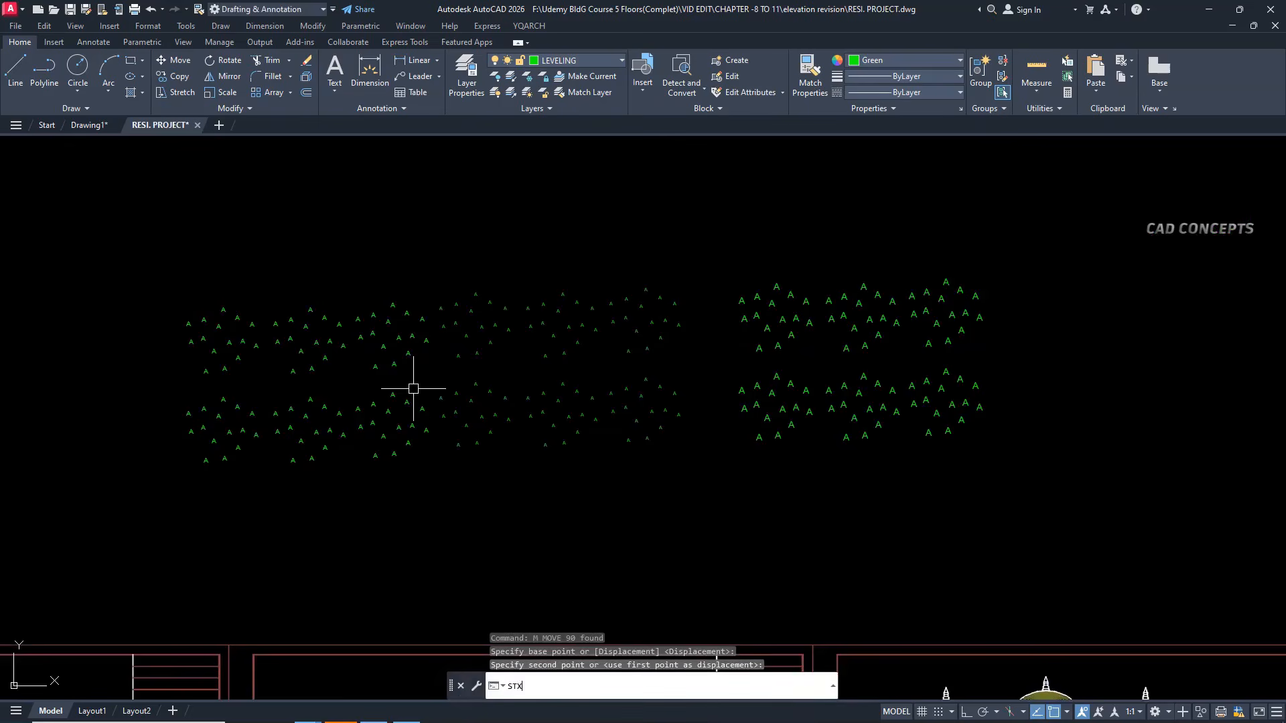
pyautogui.press('Return')
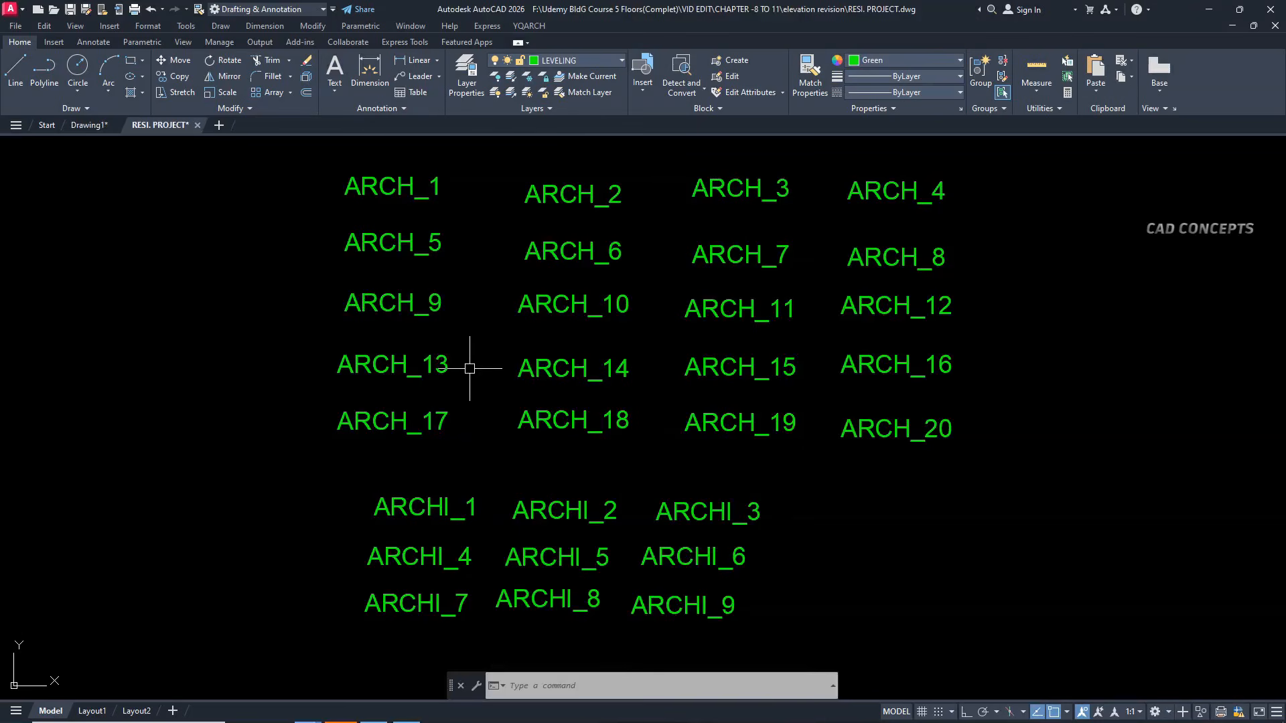
# Select all texts sharing the ARCH_ prefix with PTX, using one of the ARCH texts as the reference
pyautogui.write('PTX')
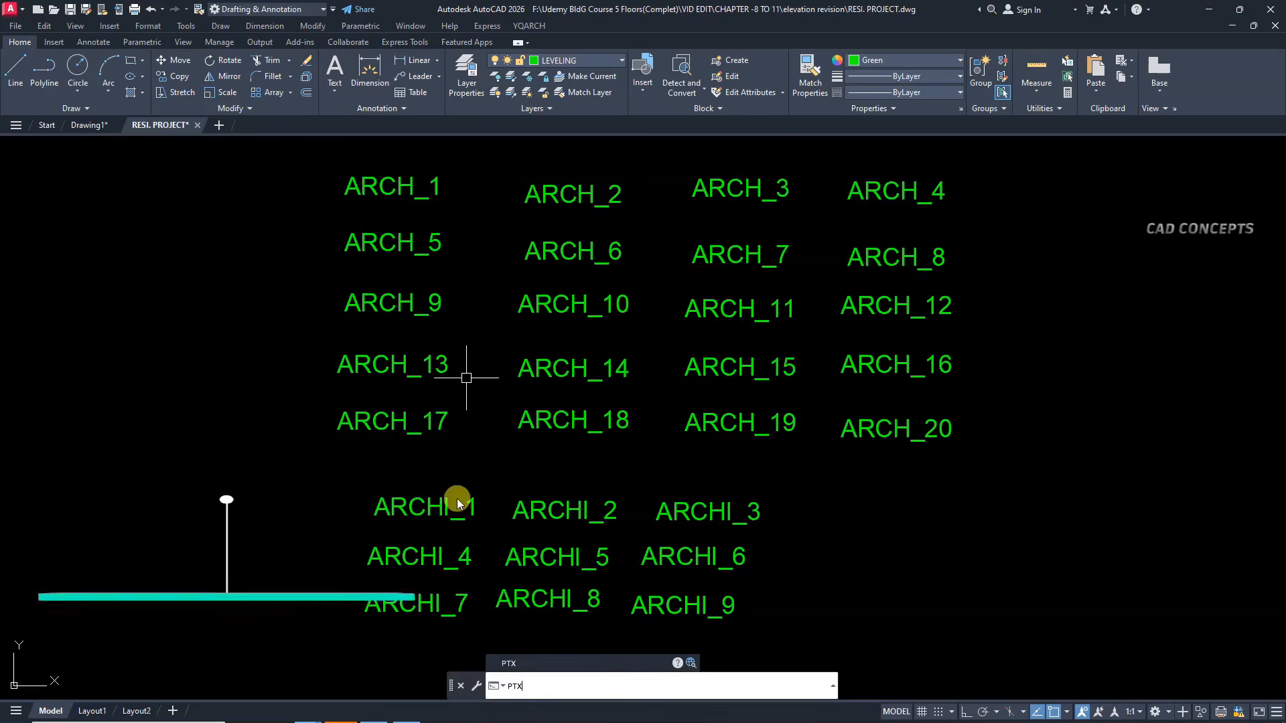
pyautogui.press('Return')
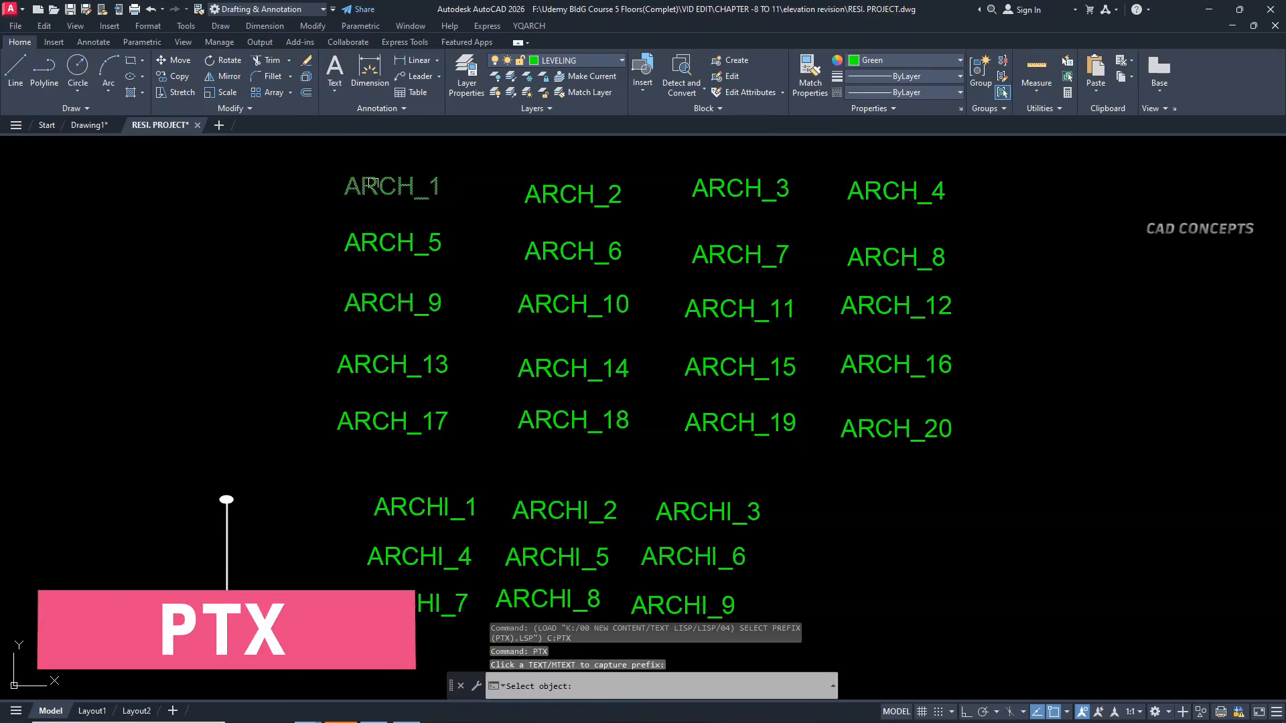
pyautogui.click(392, 303)
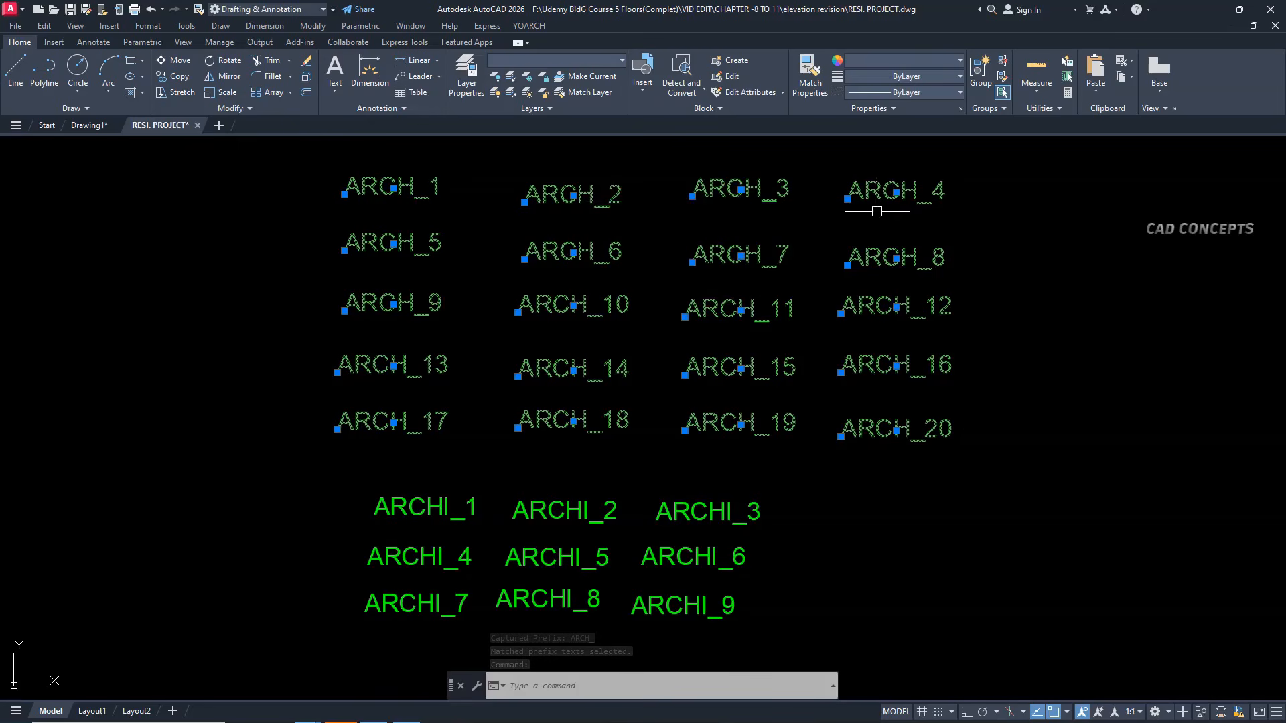
pyautogui.scroll(-2, 422, 418)
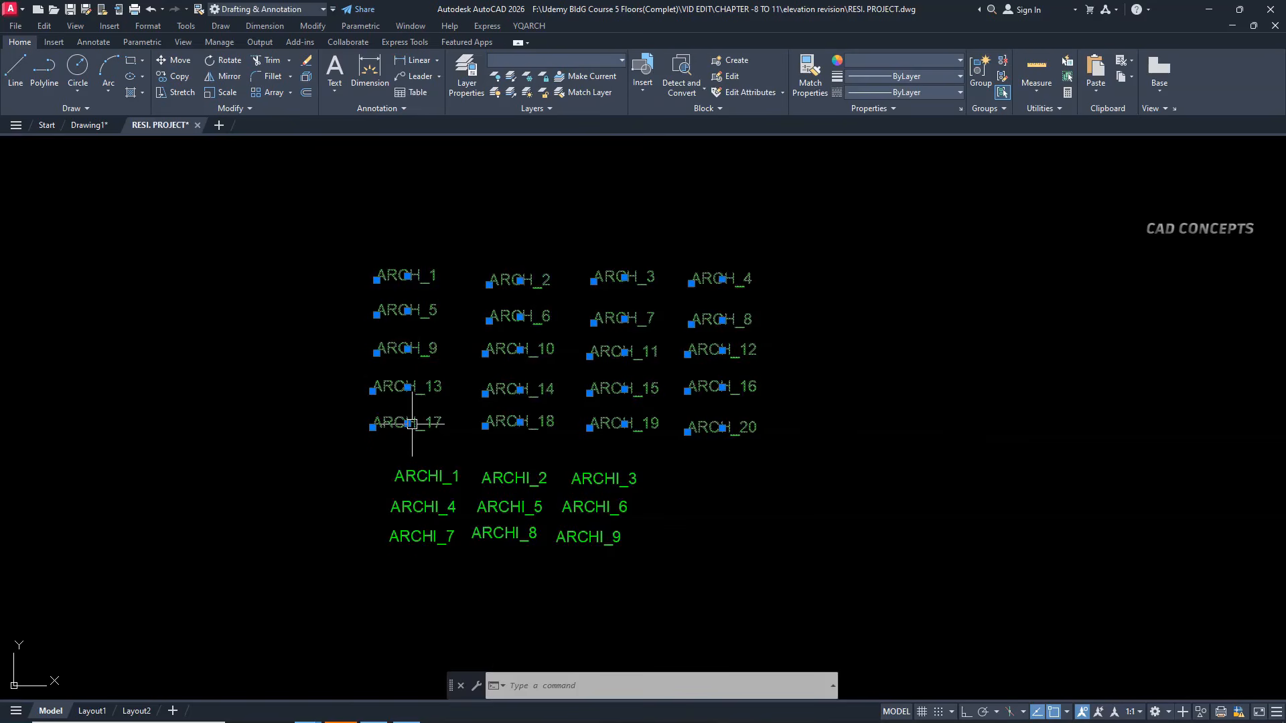
pyautogui.write('c')
pyautogui.press('Return')
pyautogui.click(519, 387)
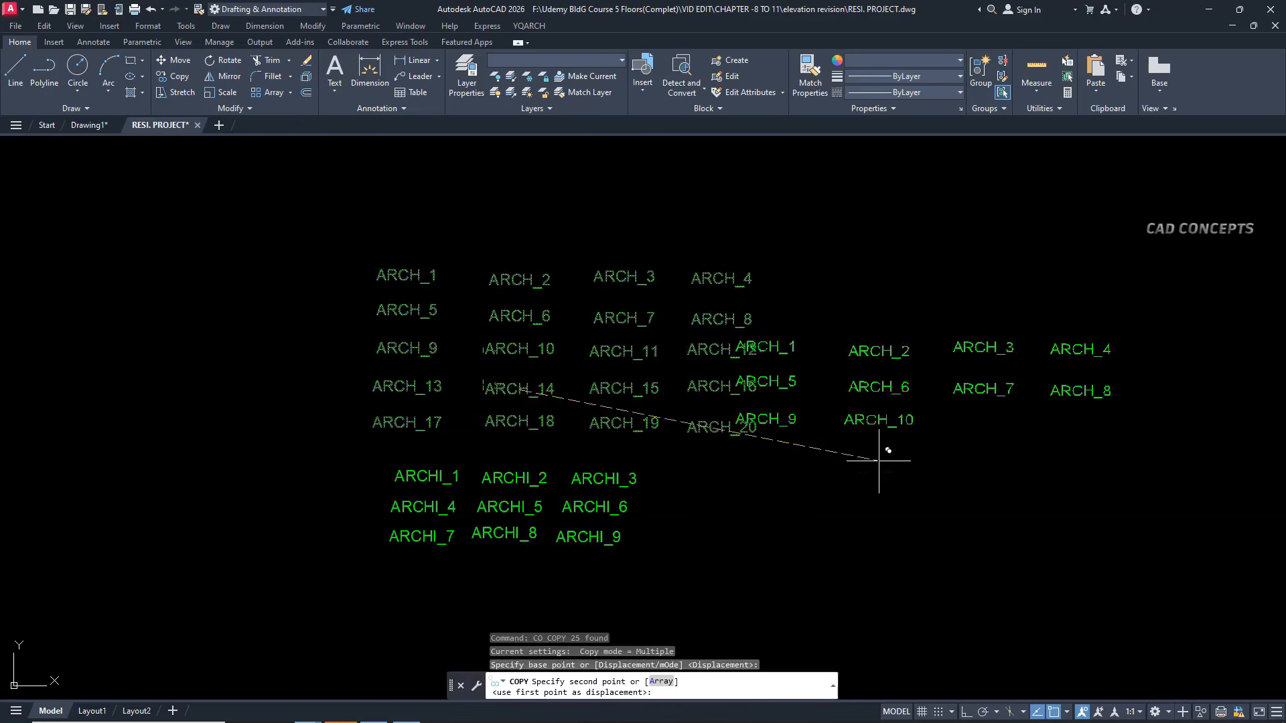
pyautogui.press('Escape')
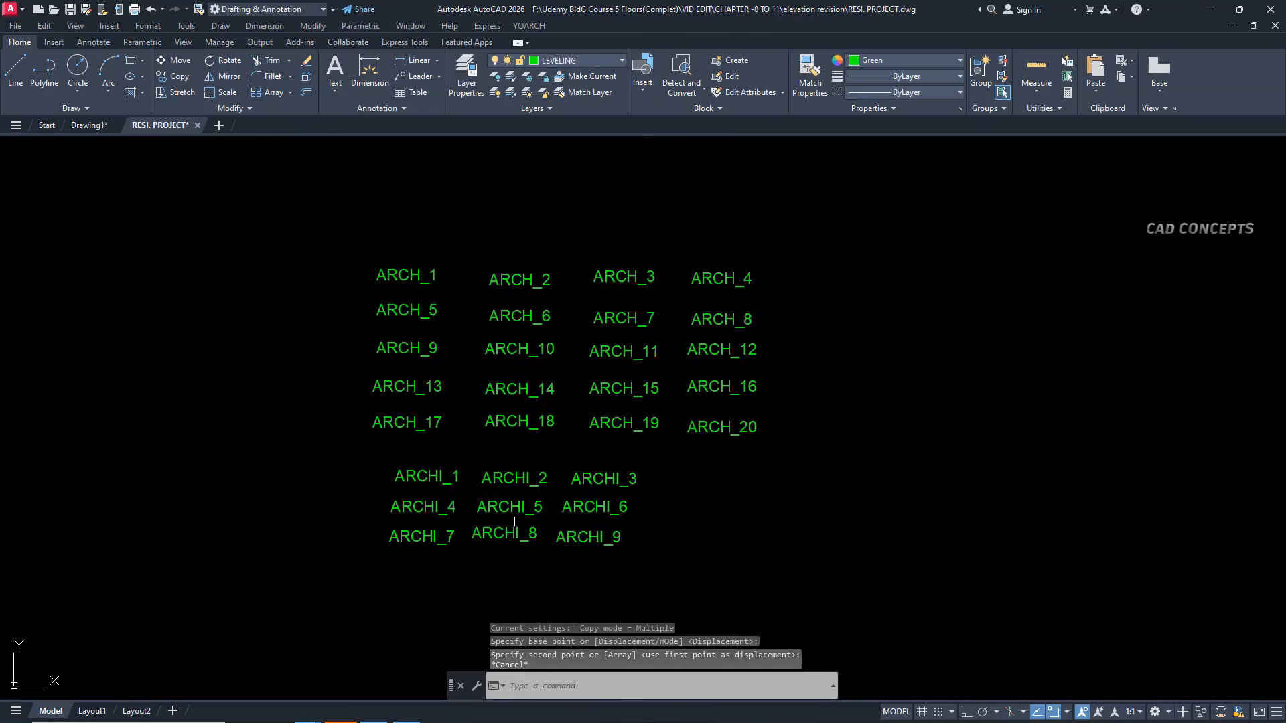
pyautogui.press('Return')
pyautogui.press('Escape')
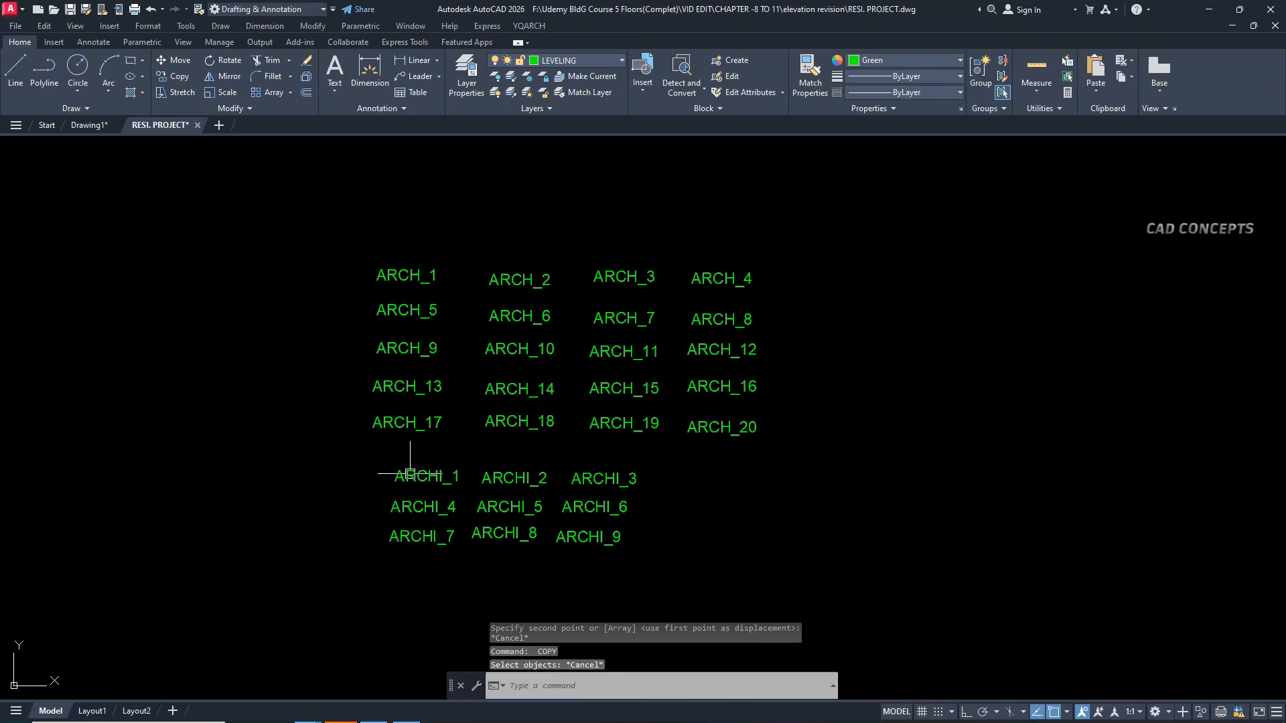
# Select all texts sharing the ARCHI_ prefix with PTX, using ARCHI_1 as the reference
pyautogui.write('PTX')
pyautogui.press('Return')
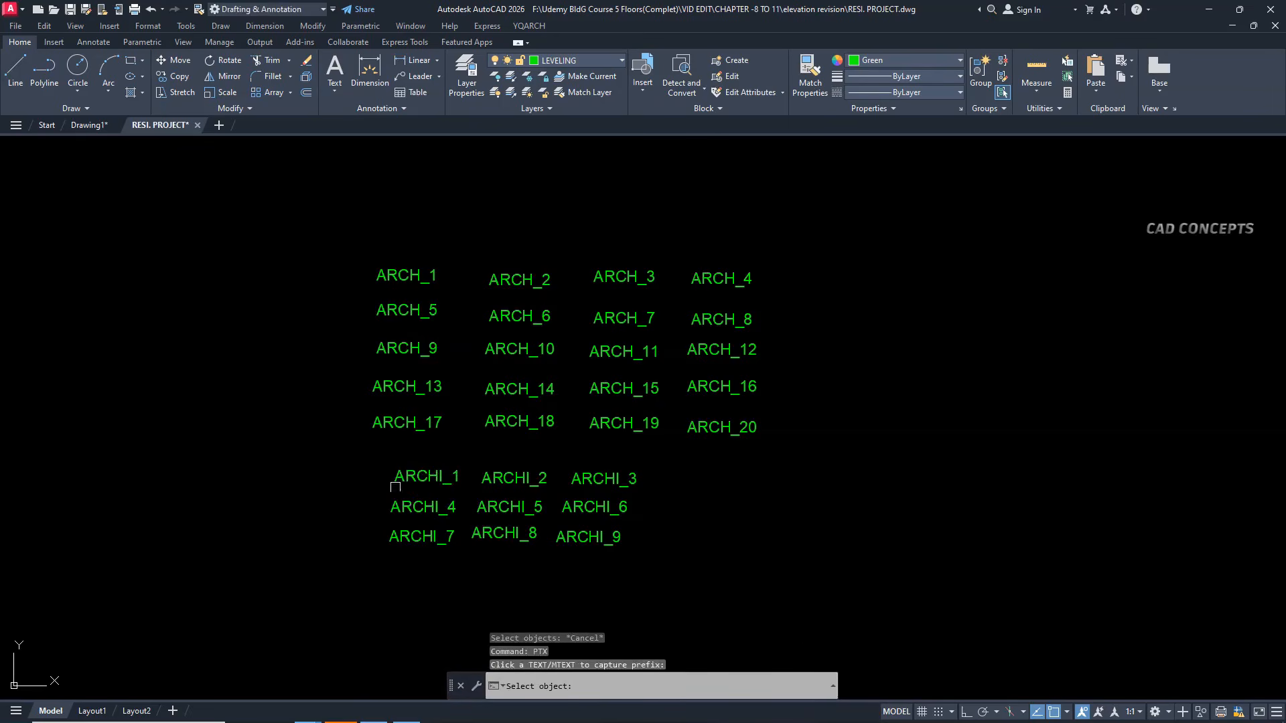
pyautogui.click(410, 475)
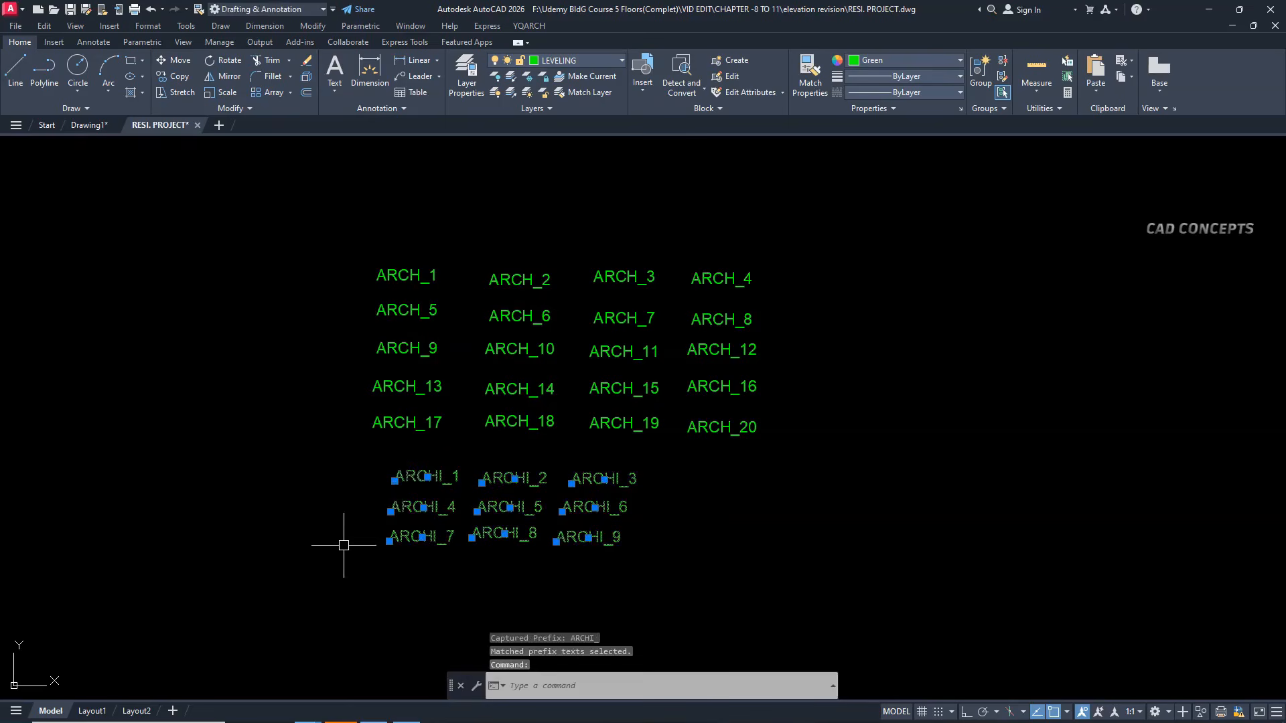
pyautogui.write('m')
pyautogui.press('Return')
pyautogui.click(510, 507)
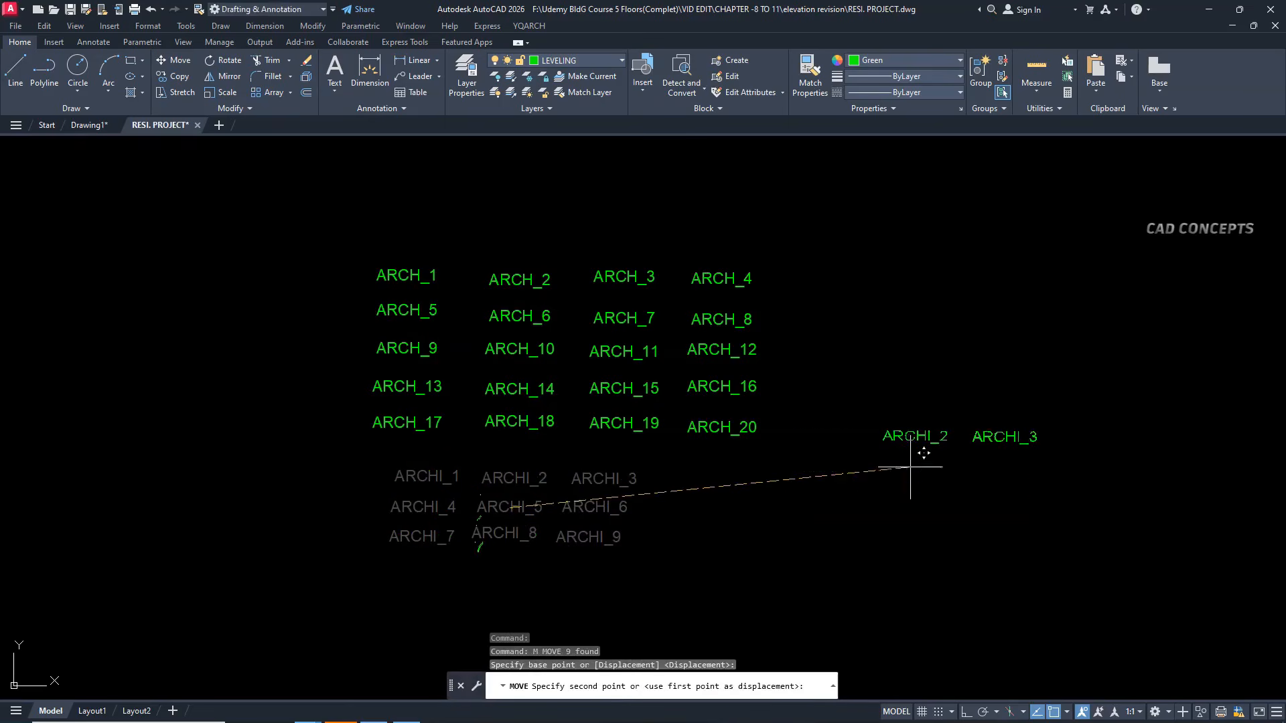
pyautogui.scroll(2, 911, 467)
pyautogui.scroll(-2, 911, 473)
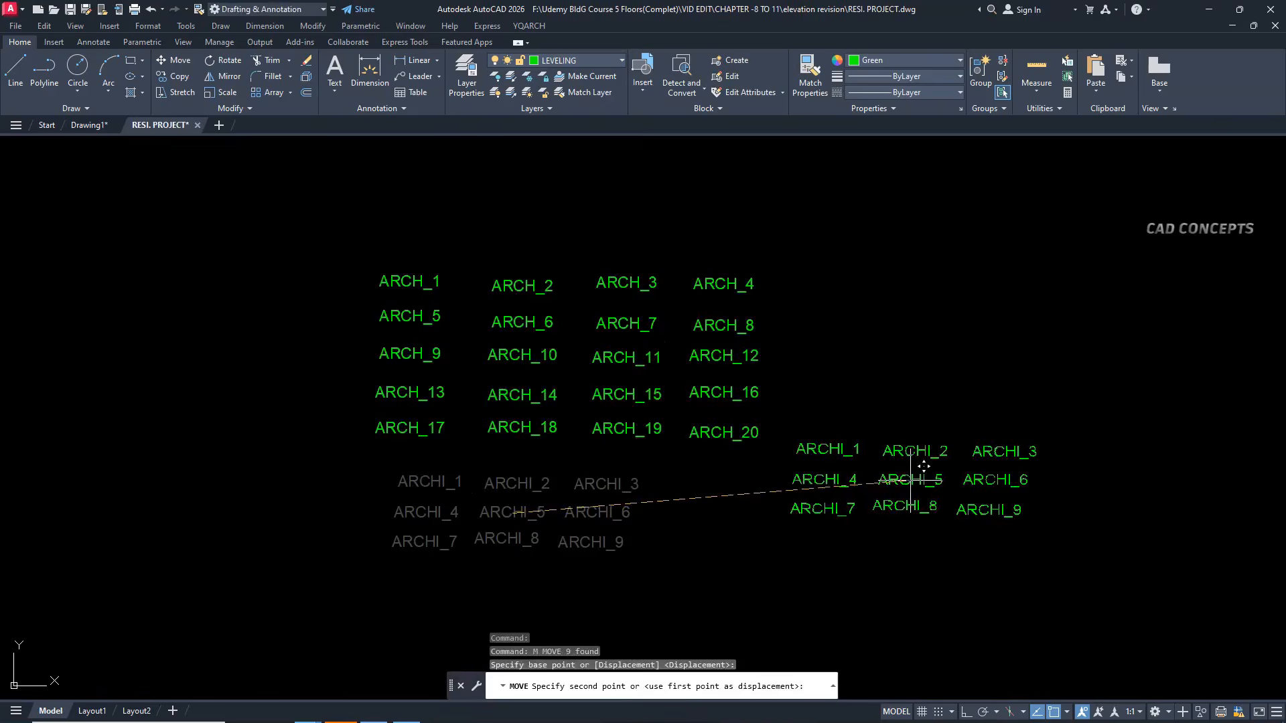
pyautogui.press('Escape')
# Window-select the nine ARCHI_ texts and move them up so they mix with the ARCH_ text grid
pyautogui.click(732, 459)
pyautogui.click(338, 566)
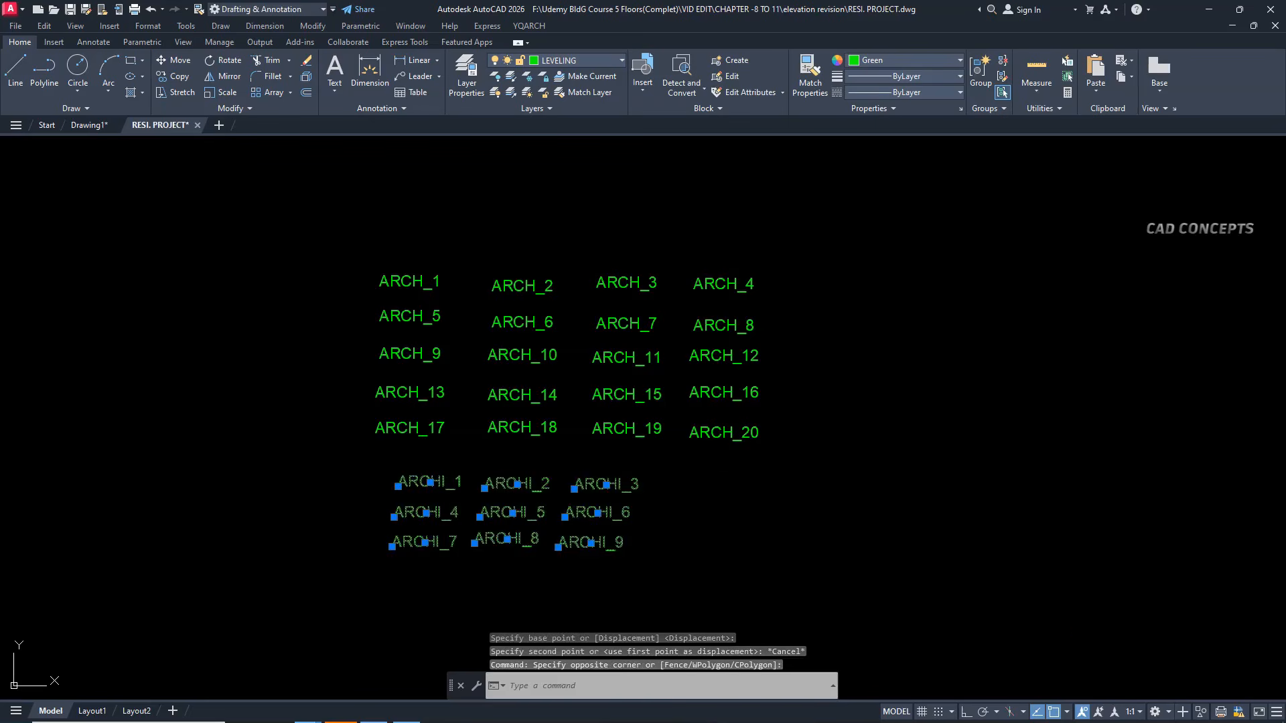
pyautogui.write('m')
pyautogui.press('Return')
pyautogui.click(808, 560)
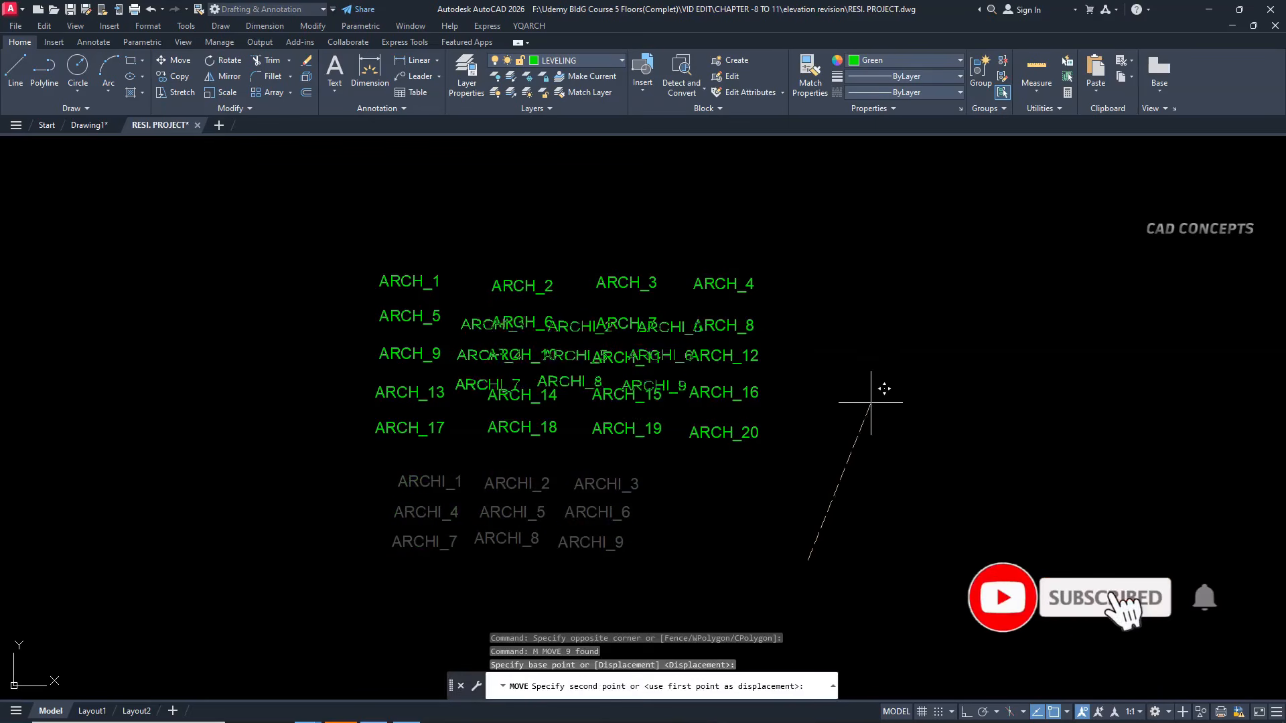
pyautogui.click(871, 403)
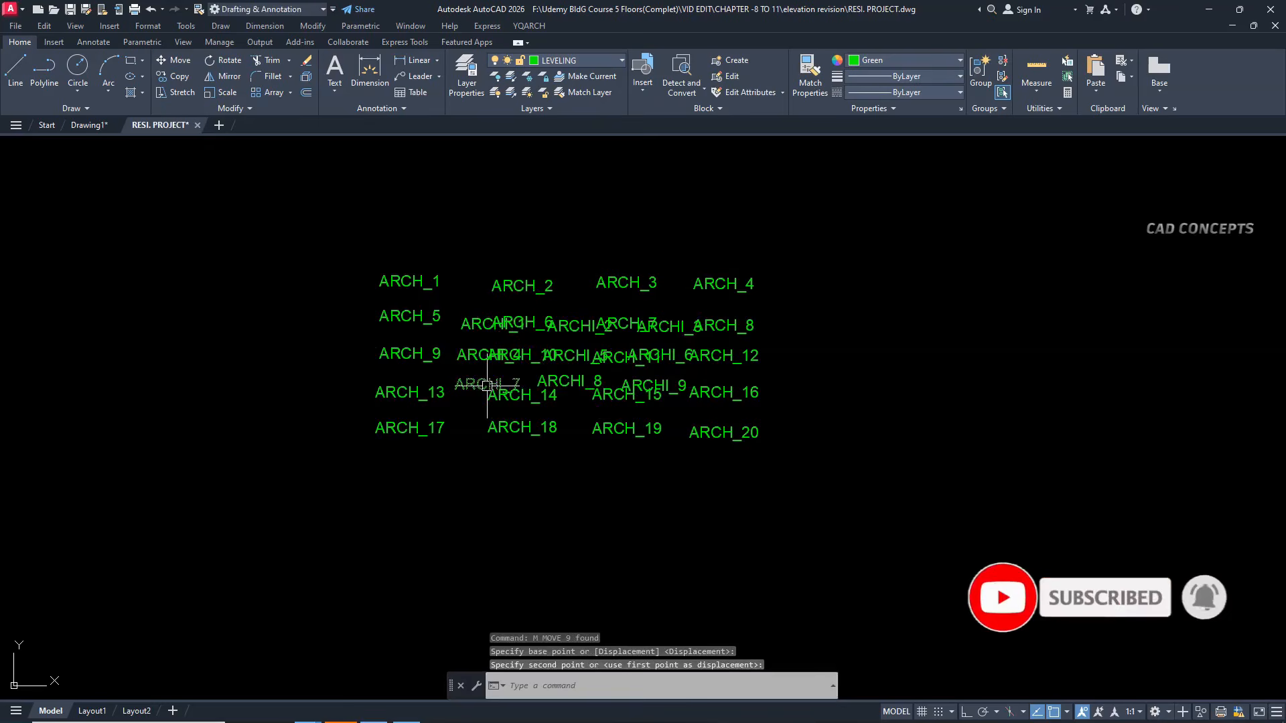
# Select the mixed-in ARCHI_ texts by prefix with PTX and move them to the empty area right of the ARCH_ grid
pyautogui.press('Return')
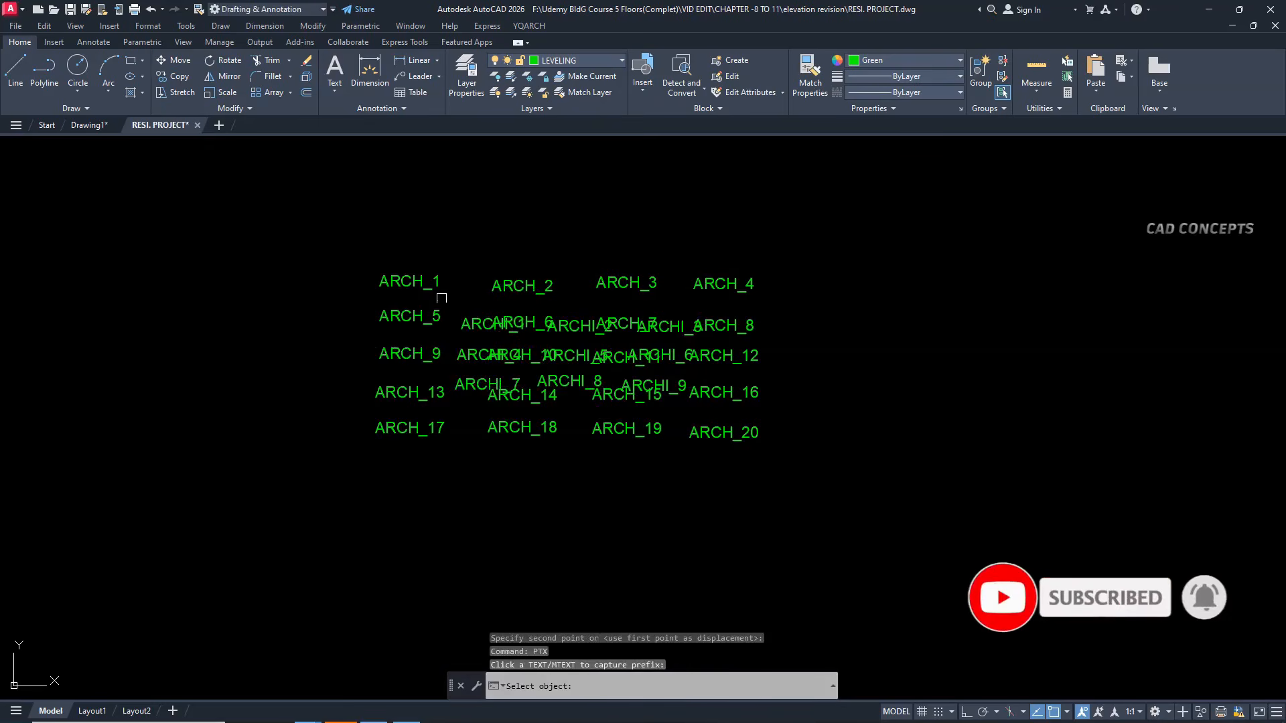
pyautogui.click(469, 325)
pyautogui.write('m')
pyautogui.press('Return')
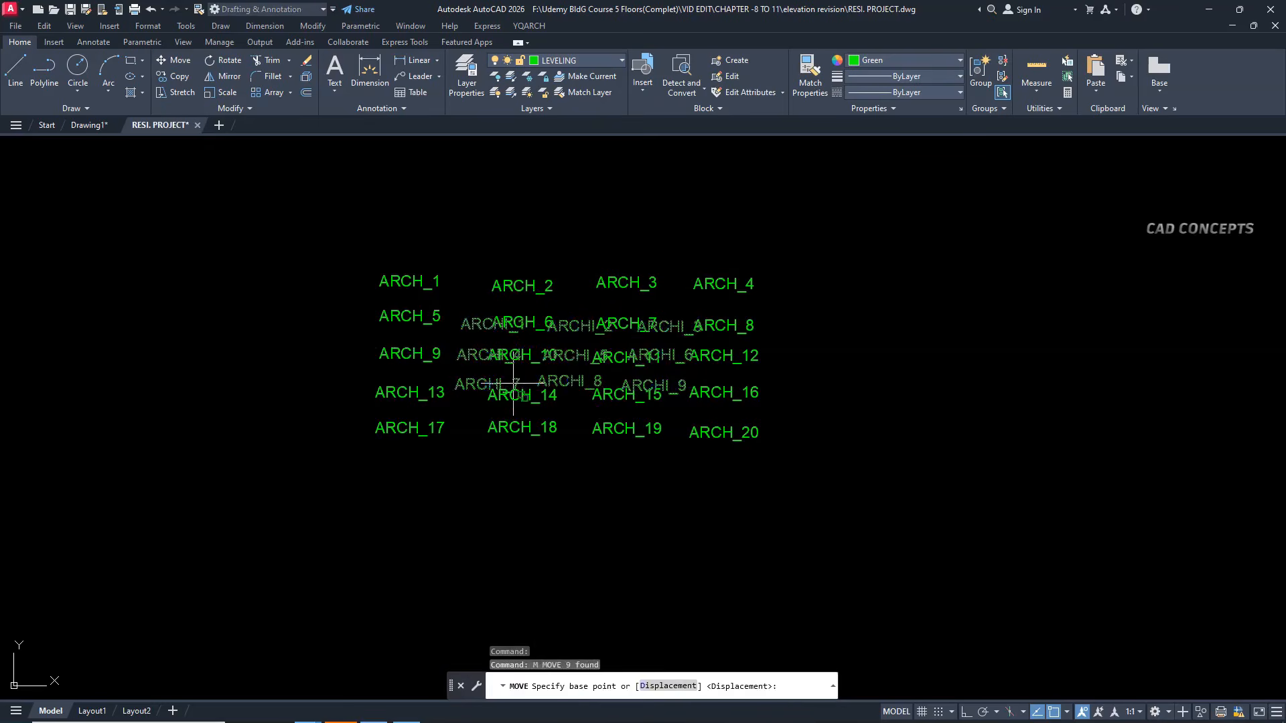
pyautogui.click(481, 373)
pyautogui.click(873, 420)
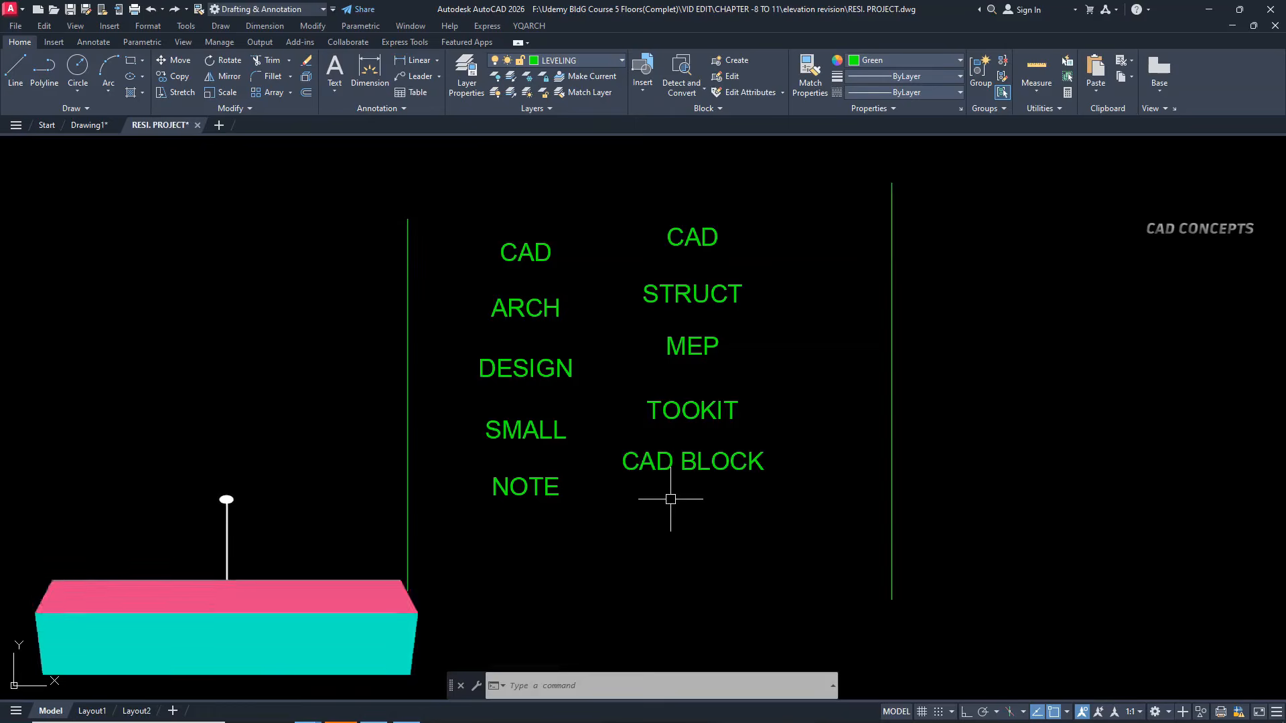
# Left-align the text column from CAD to NOTE with TAL, using the upper end of the left vertical line as reference
pyautogui.write('TAL')
pyautogui.press('Return')
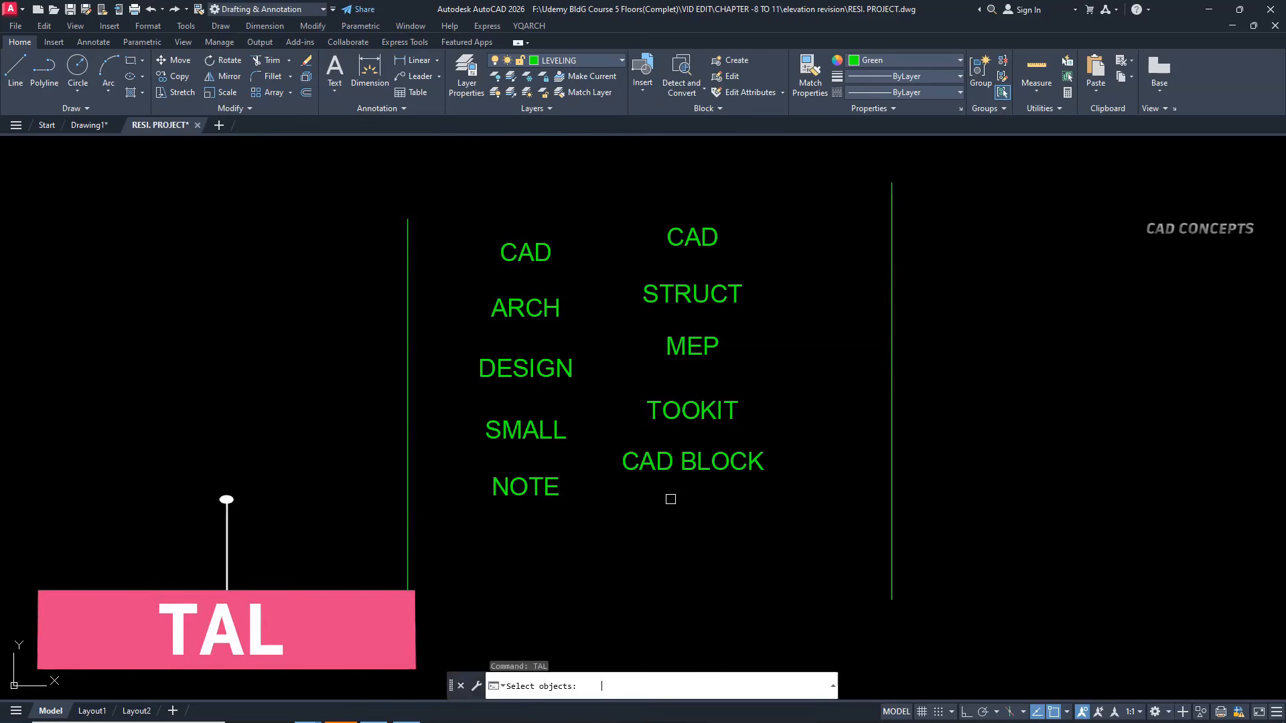
pyautogui.click(548, 531)
pyautogui.click(464, 237)
pyautogui.press('Return')
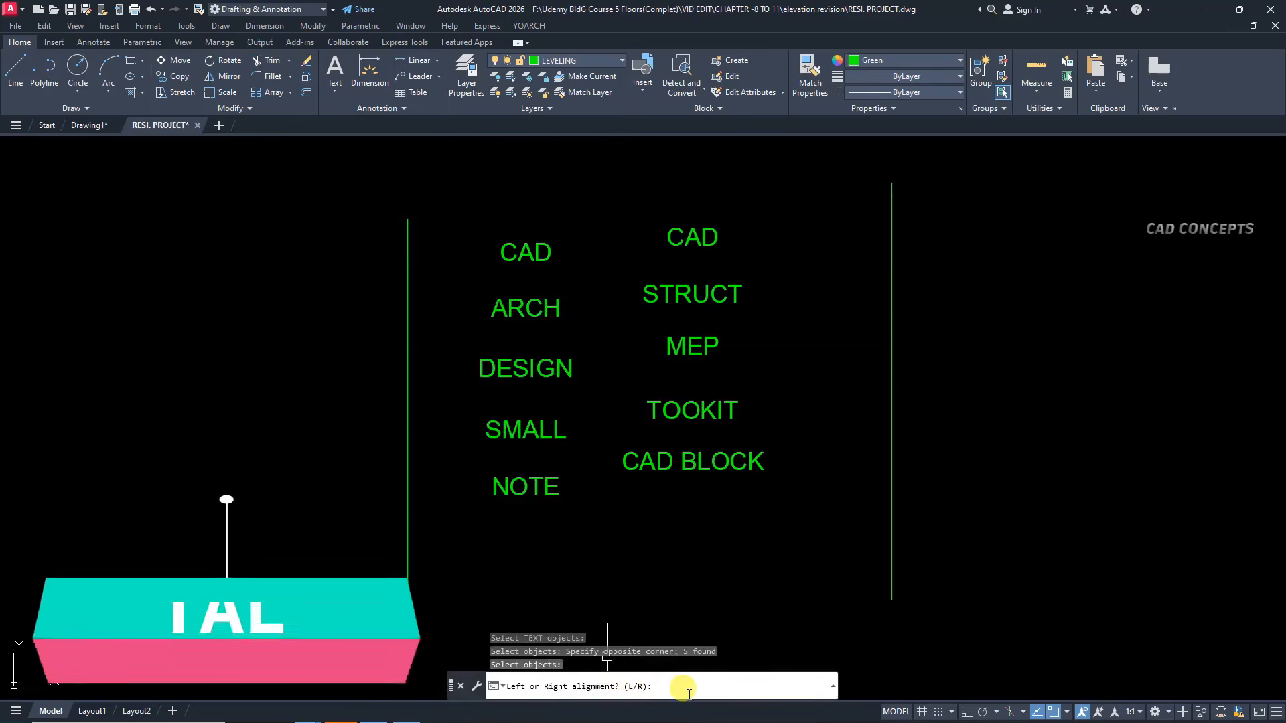
pyautogui.write('L')
pyautogui.press('Return')
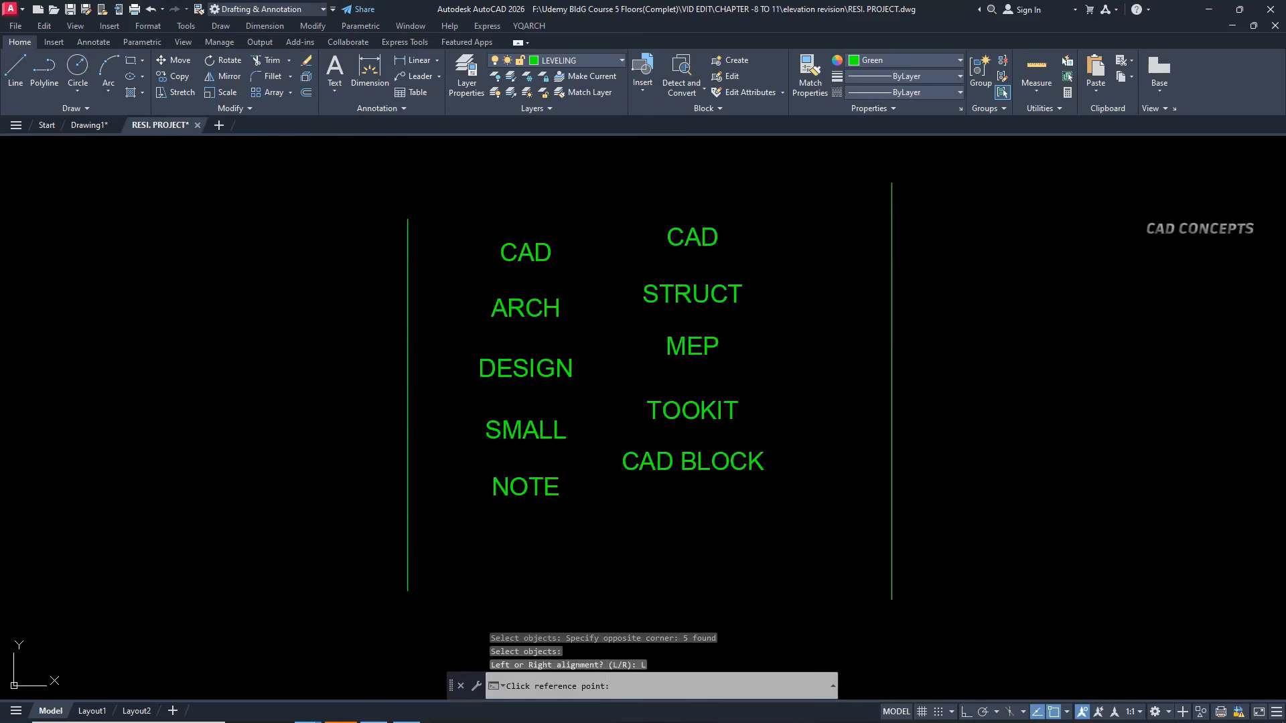
pyautogui.click(408, 220)
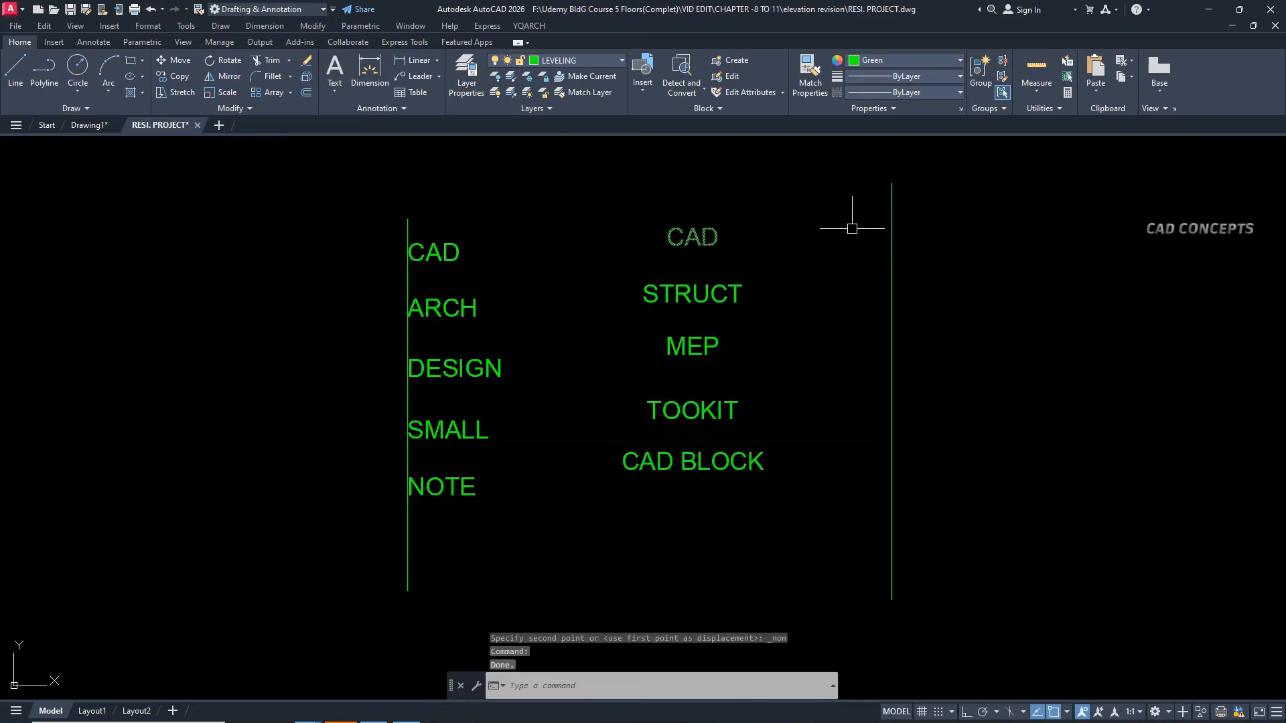
# Right-align the text column from CAD to CAD BLOCK with TAL, using the upper end of the right vertical line as reference
pyautogui.write('TAL')
pyautogui.press('Return')
pyautogui.click(777, 553)
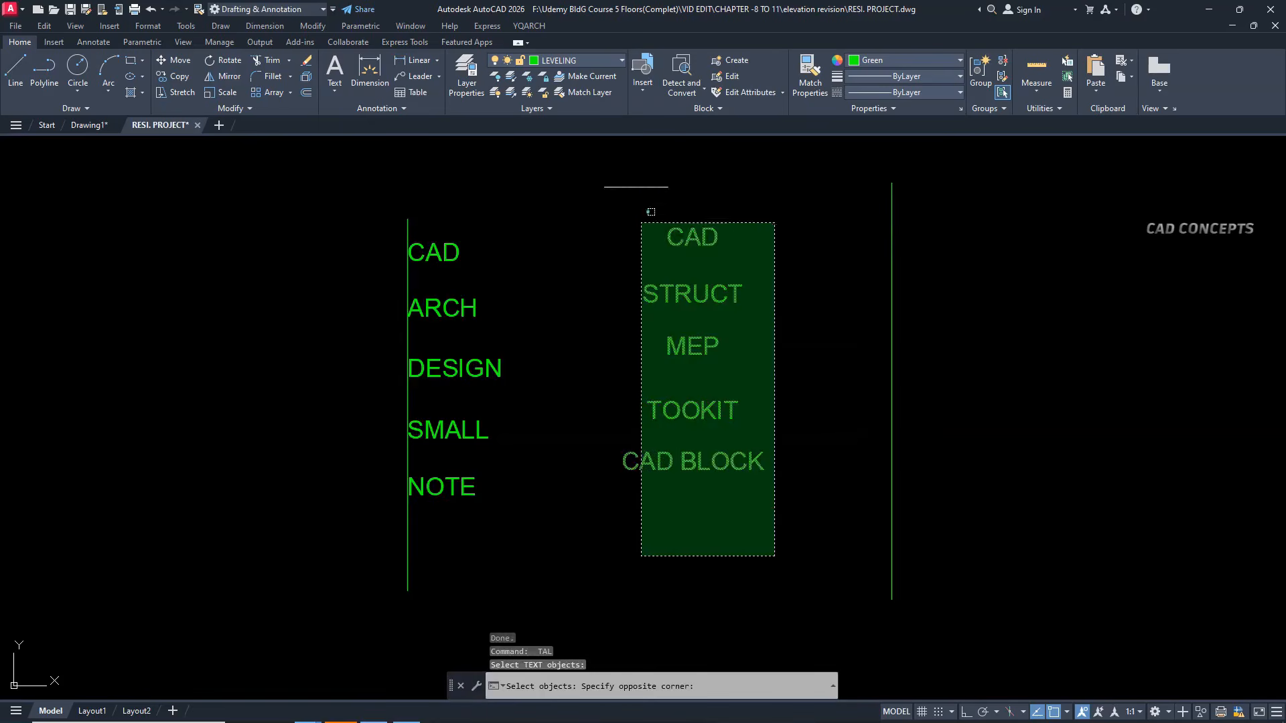
pyautogui.click(640, 215)
pyautogui.press('Return')
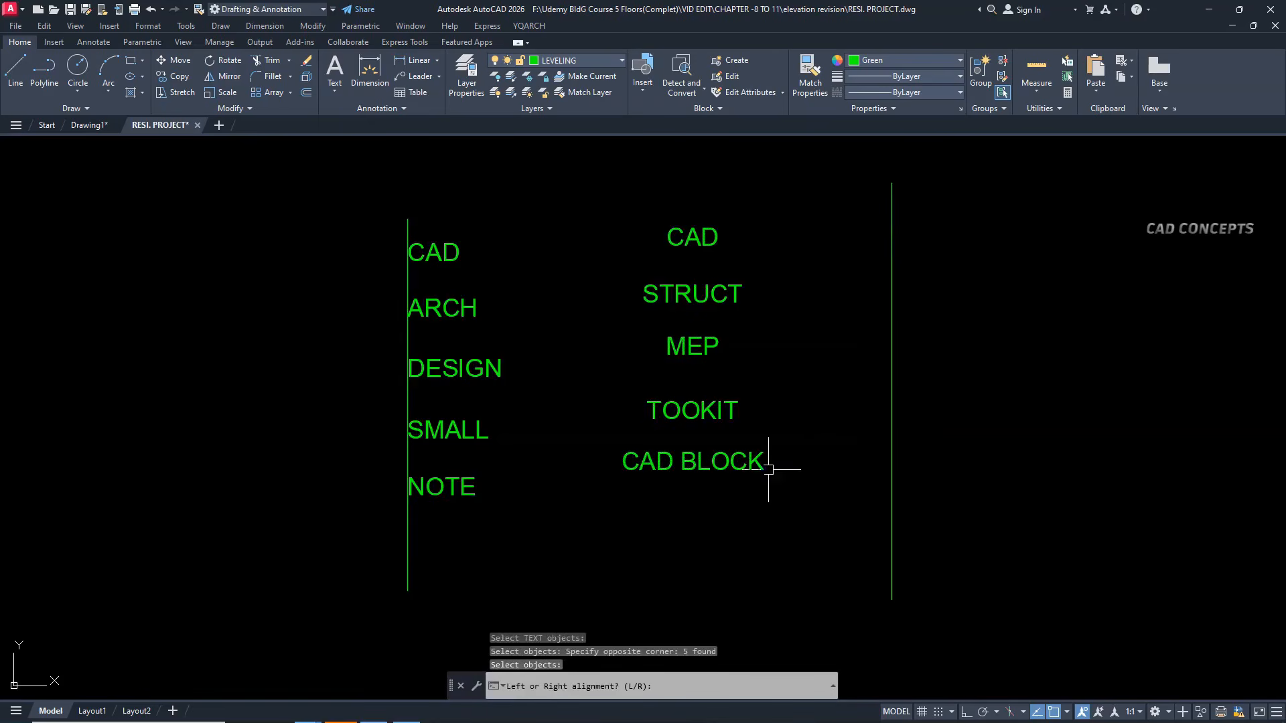
pyautogui.click(670, 685)
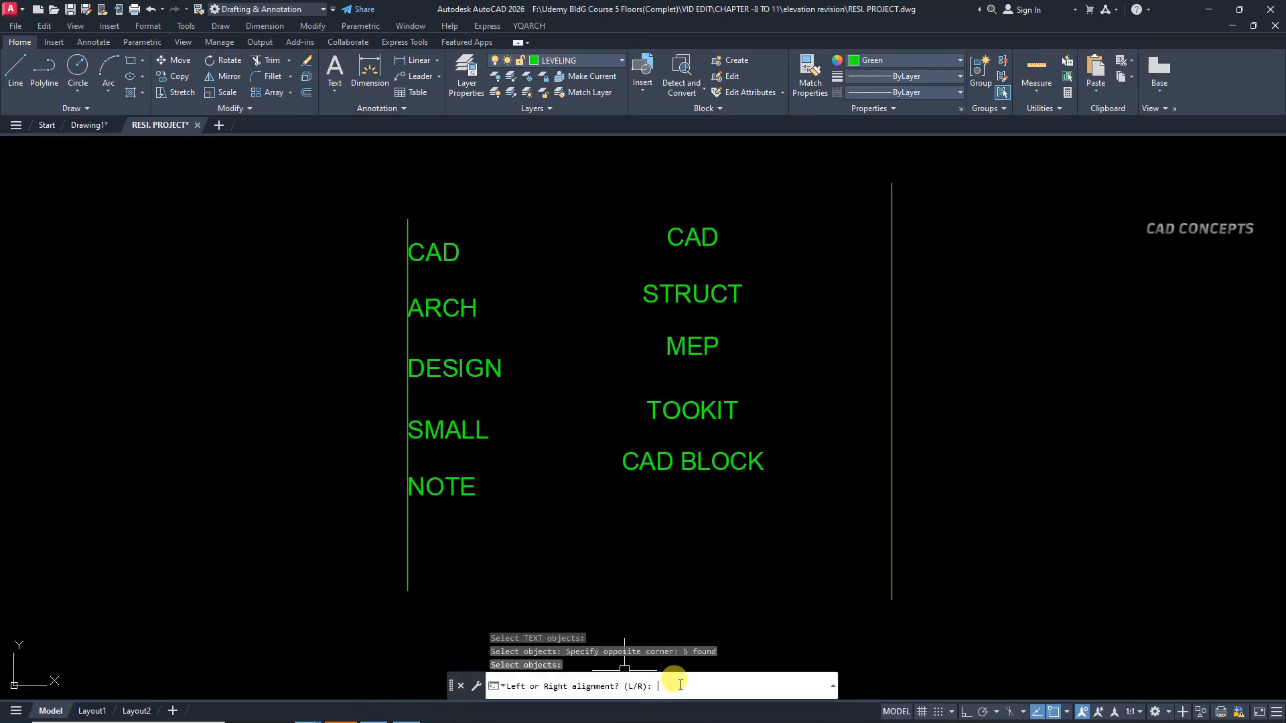
pyautogui.write('R')
pyautogui.press('Return')
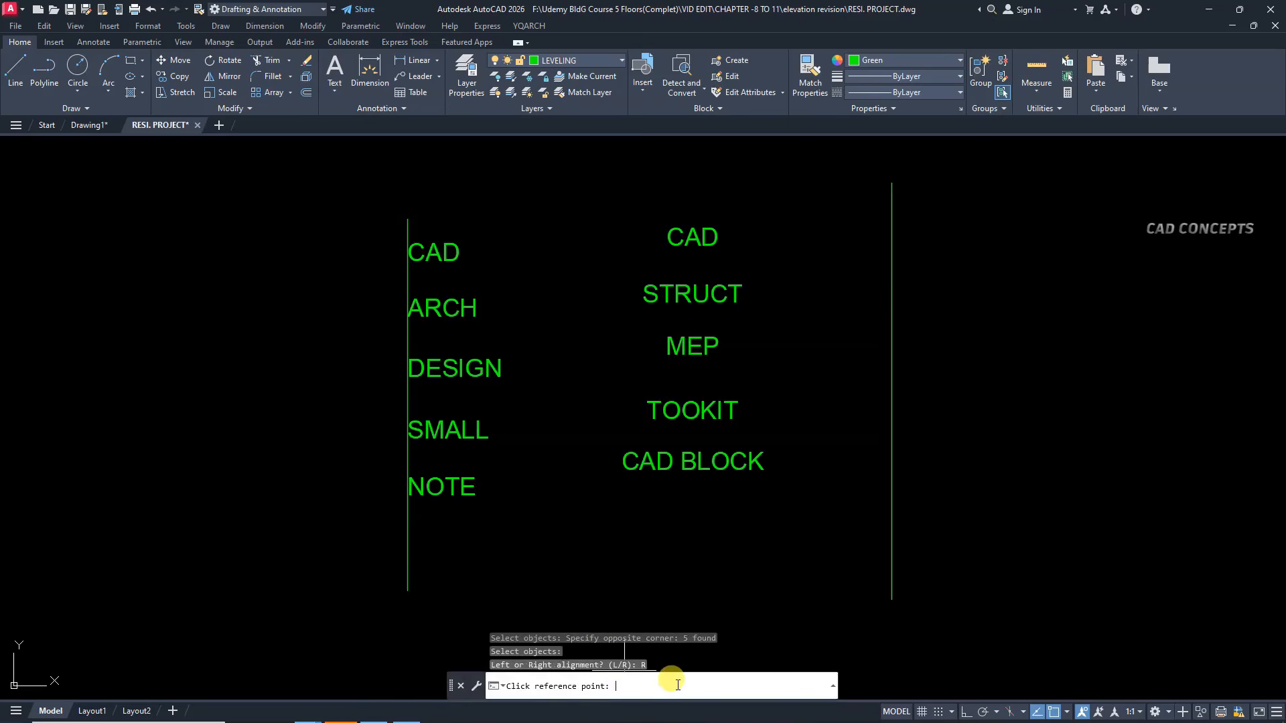
pyautogui.click(892, 183)
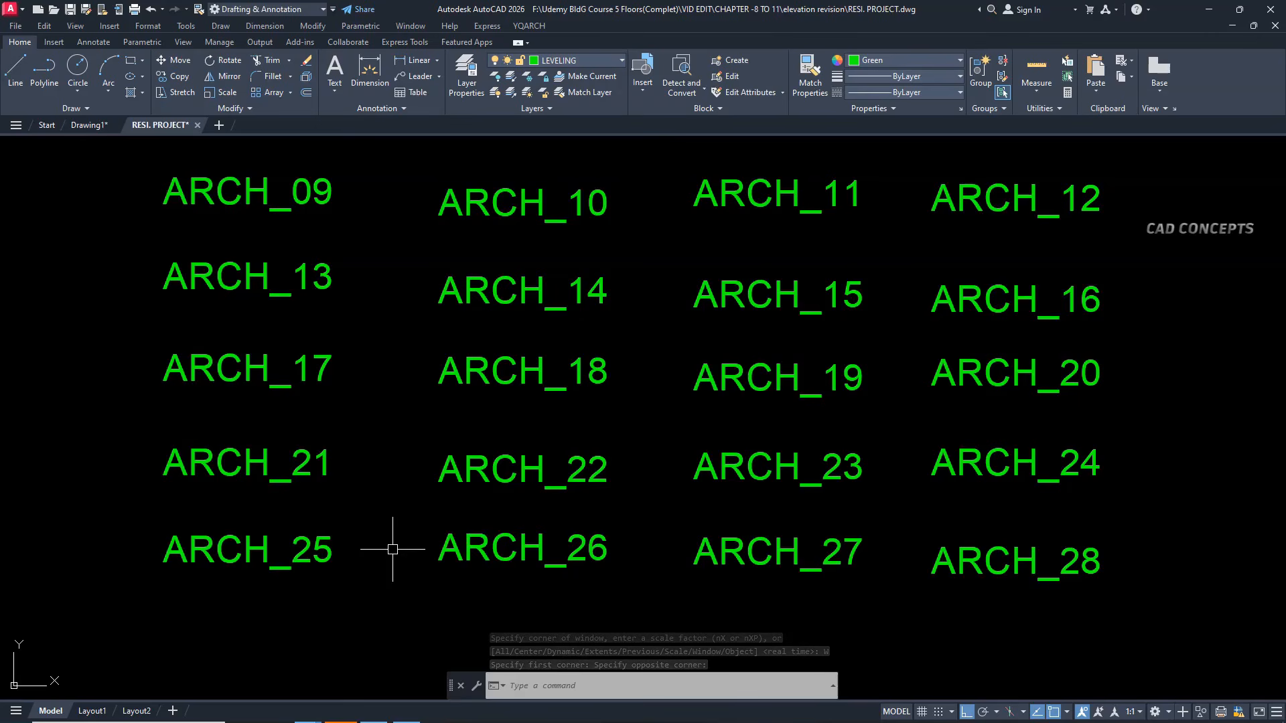
# Start PINC and select the twenty numbered texts in order, row by row, from ARCH_09 to ARCH_28
pyautogui.write('PI')
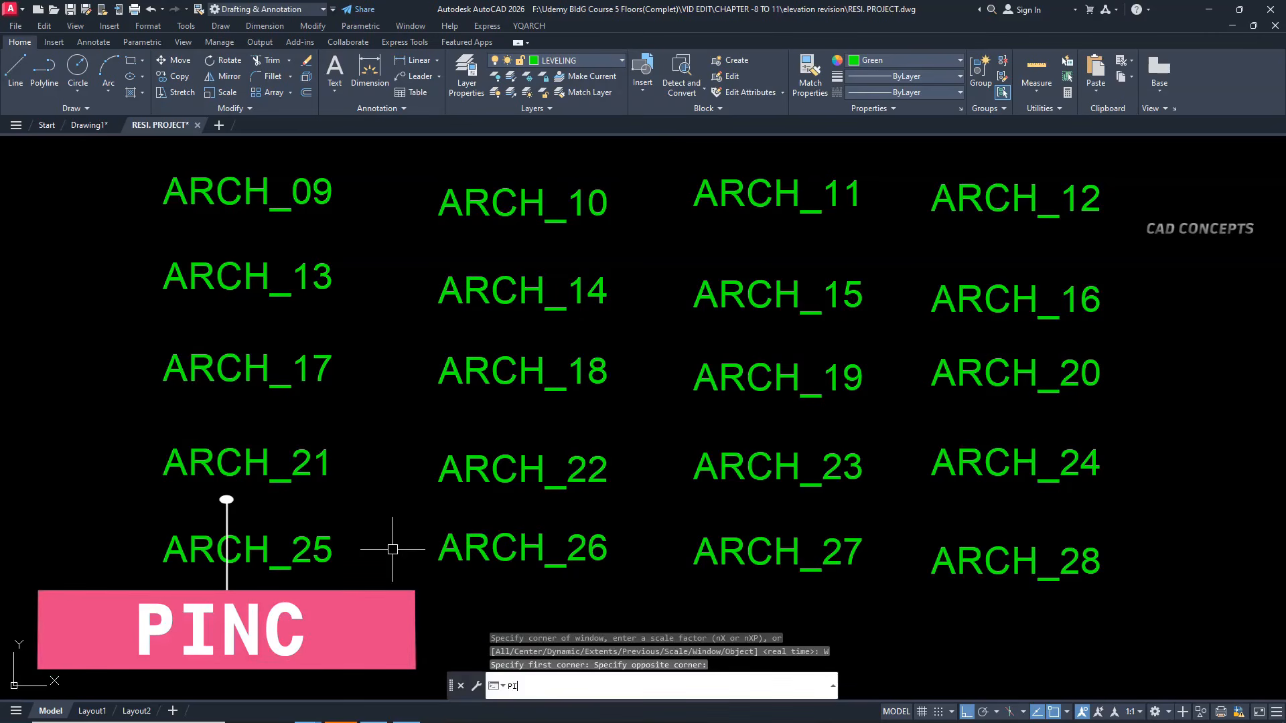
pyautogui.write('NC')
pyautogui.press('Return')
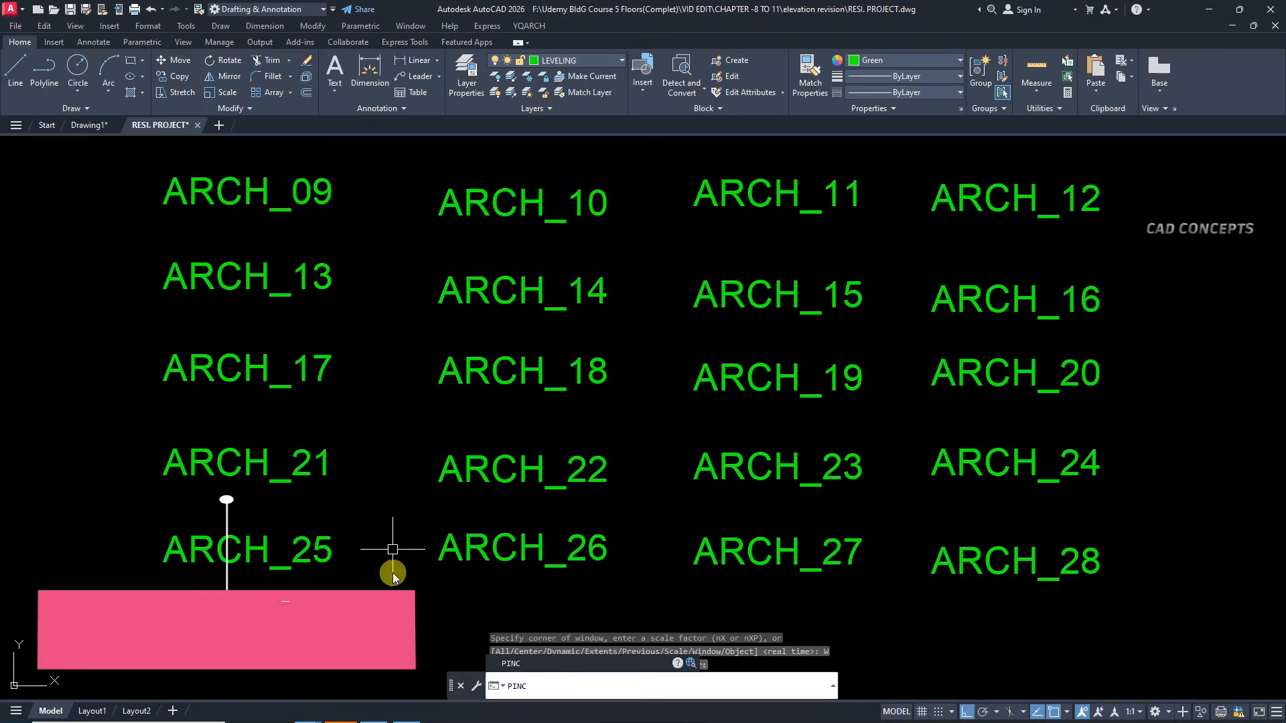
pyautogui.click(260, 181)
pyautogui.click(456, 195)
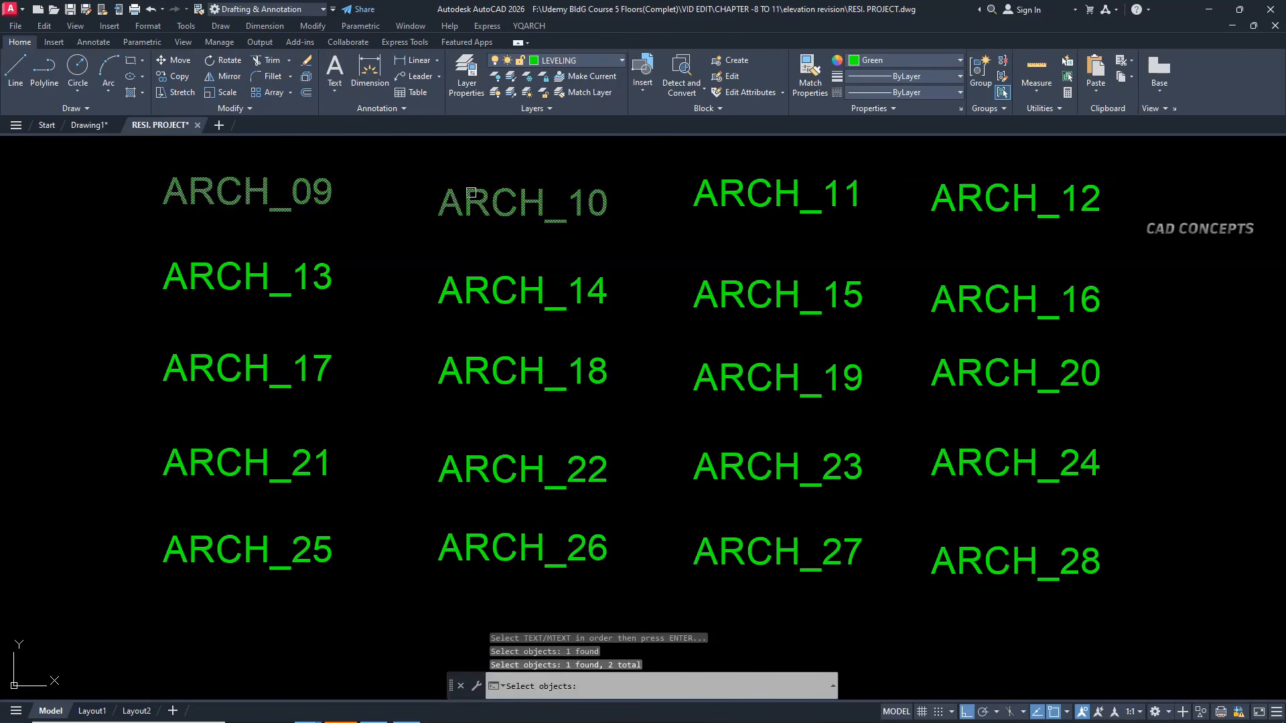
pyautogui.click(700, 187)
pyautogui.click(952, 196)
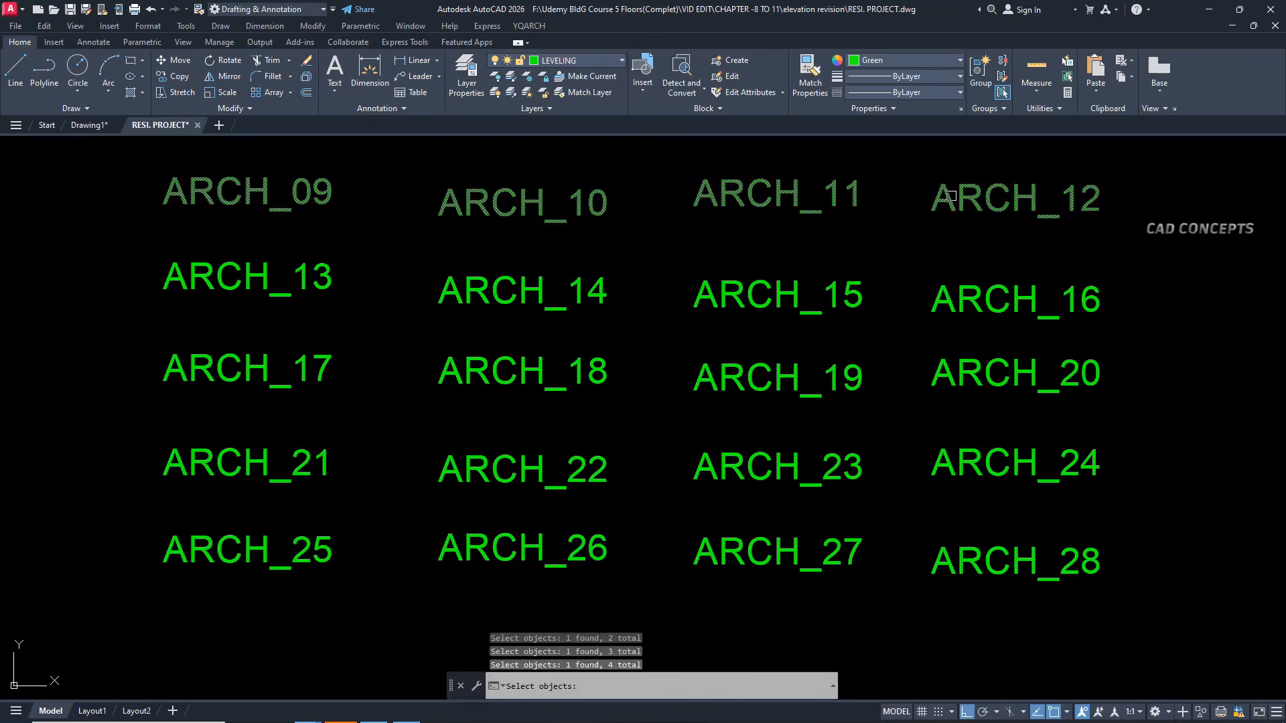
pyautogui.click(223, 294)
pyautogui.click(510, 291)
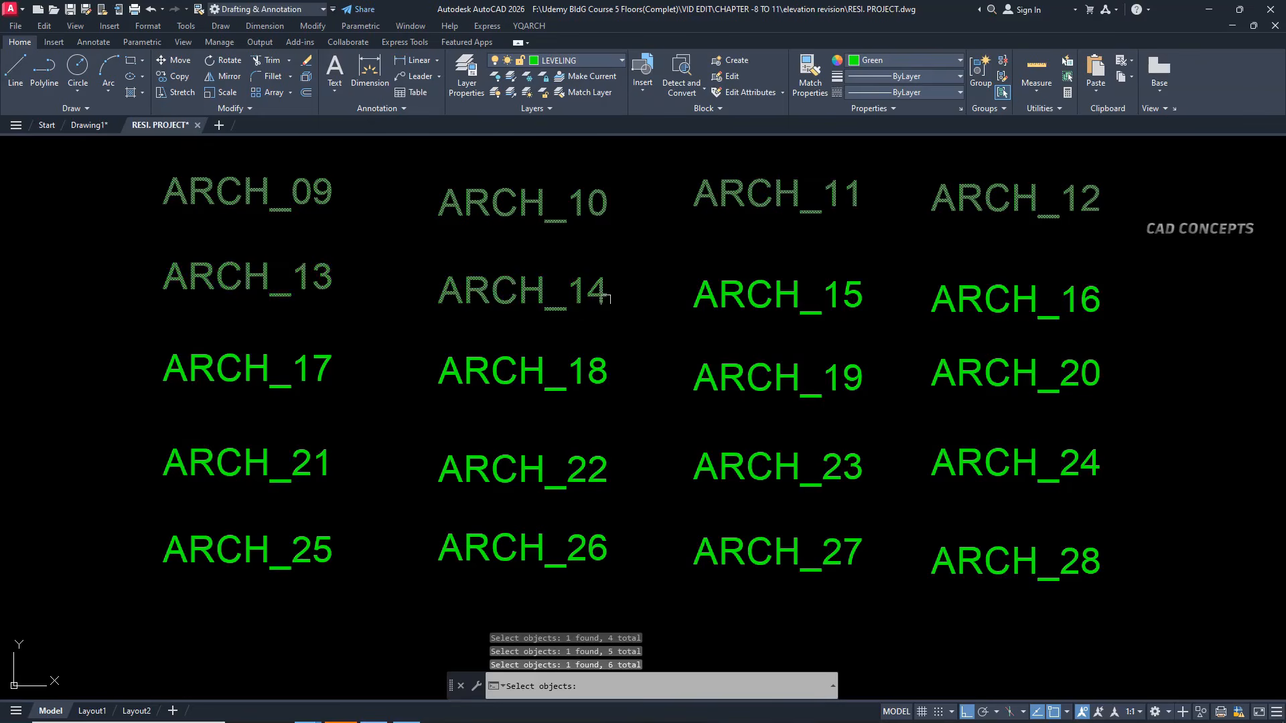
pyautogui.click(945, 298)
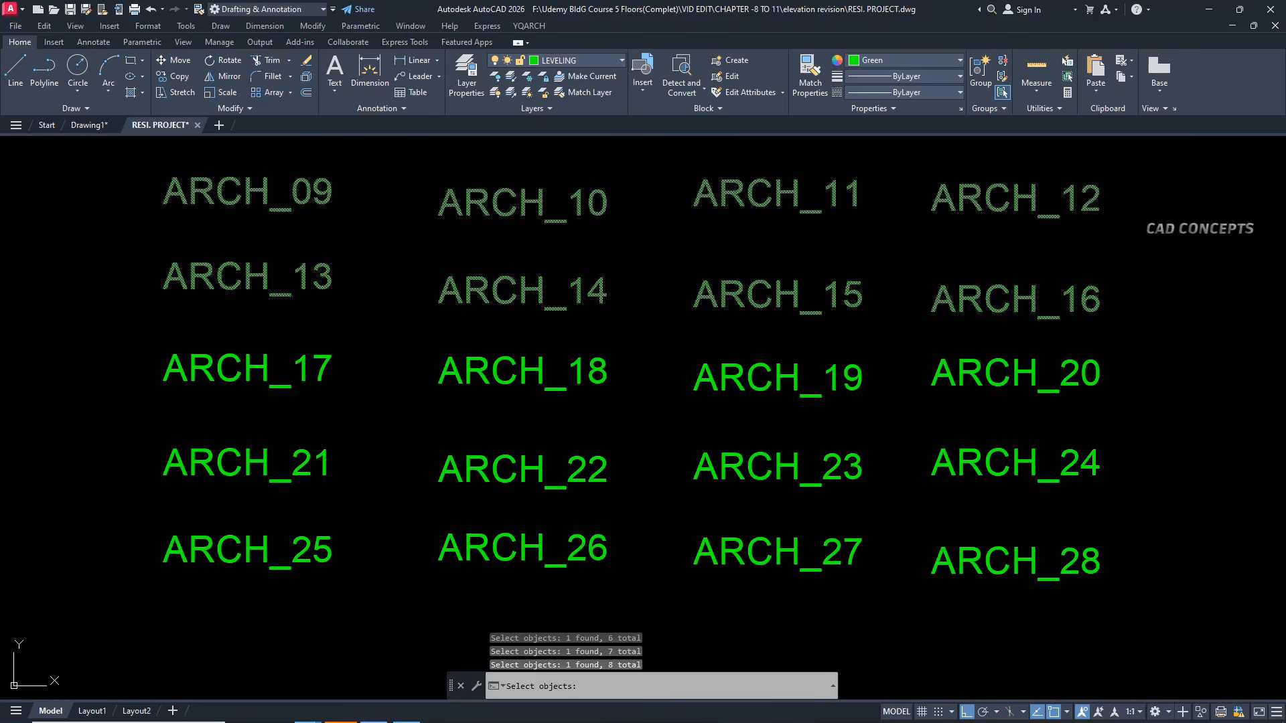
pyautogui.click(308, 372)
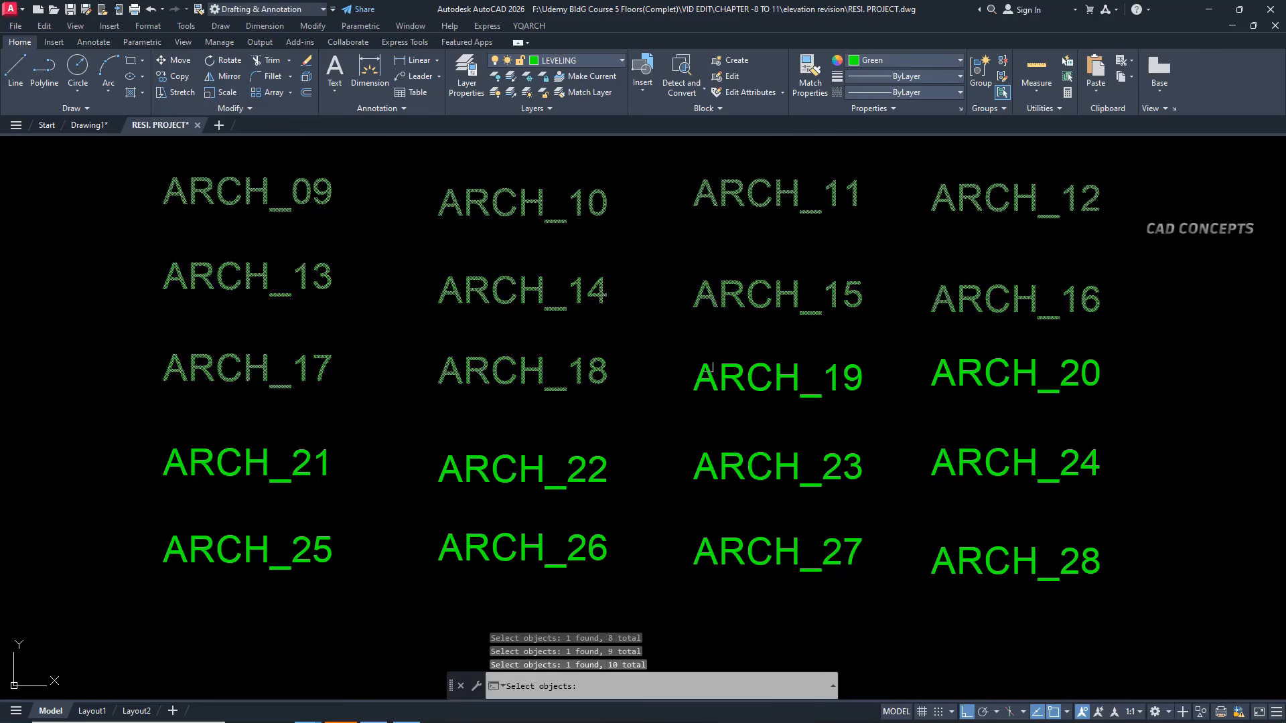
pyautogui.click(756, 366)
pyautogui.click(932, 364)
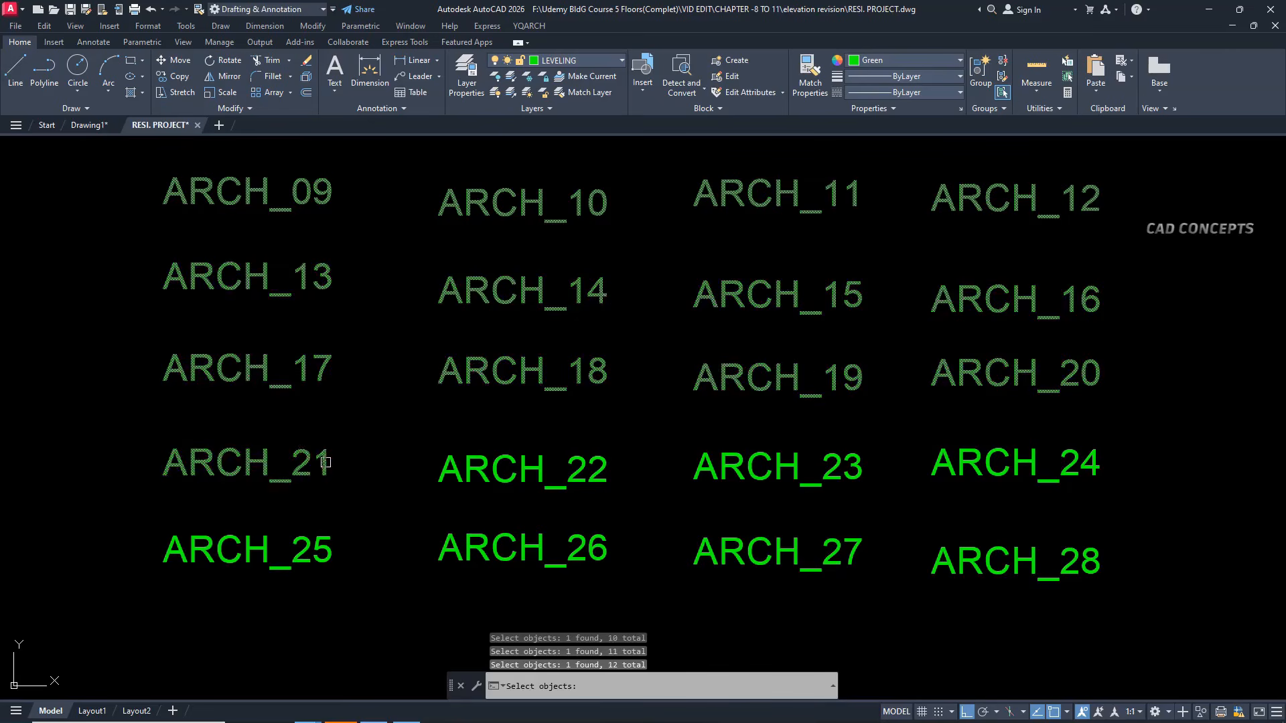
pyautogui.click(336, 463)
pyautogui.click(267, 463)
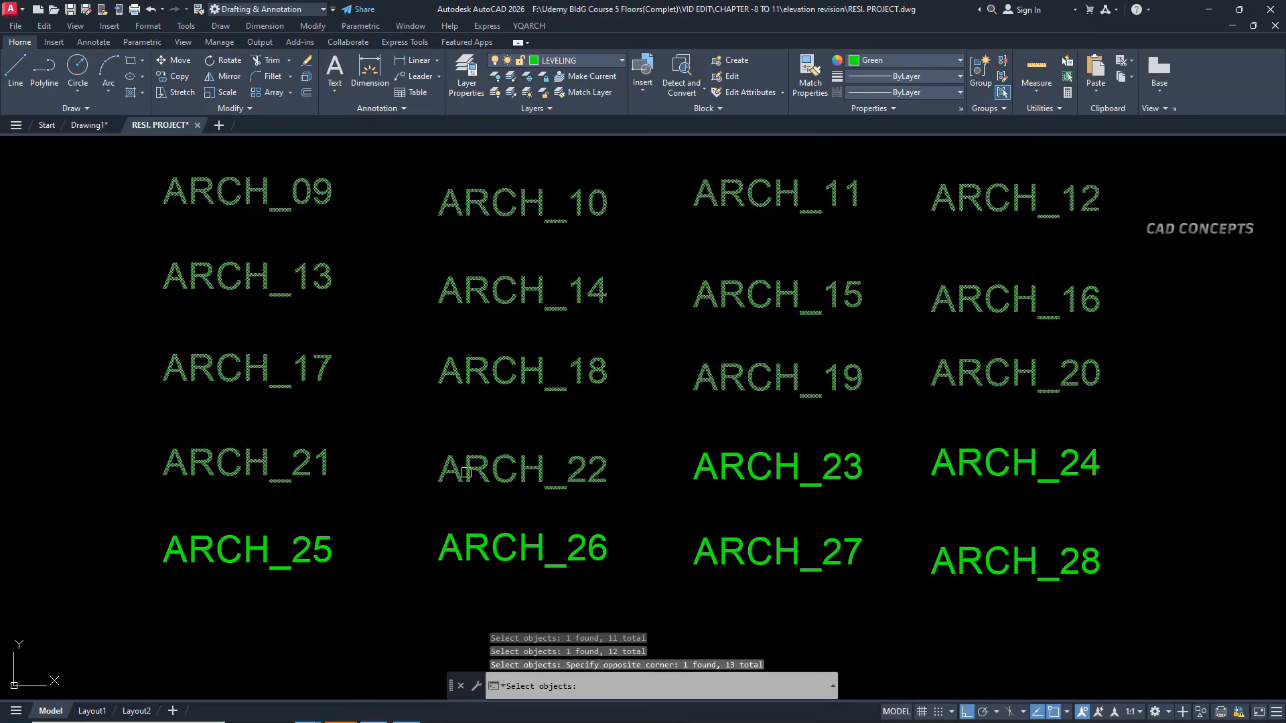
pyautogui.click(599, 467)
pyautogui.click(730, 459)
pyautogui.click(948, 464)
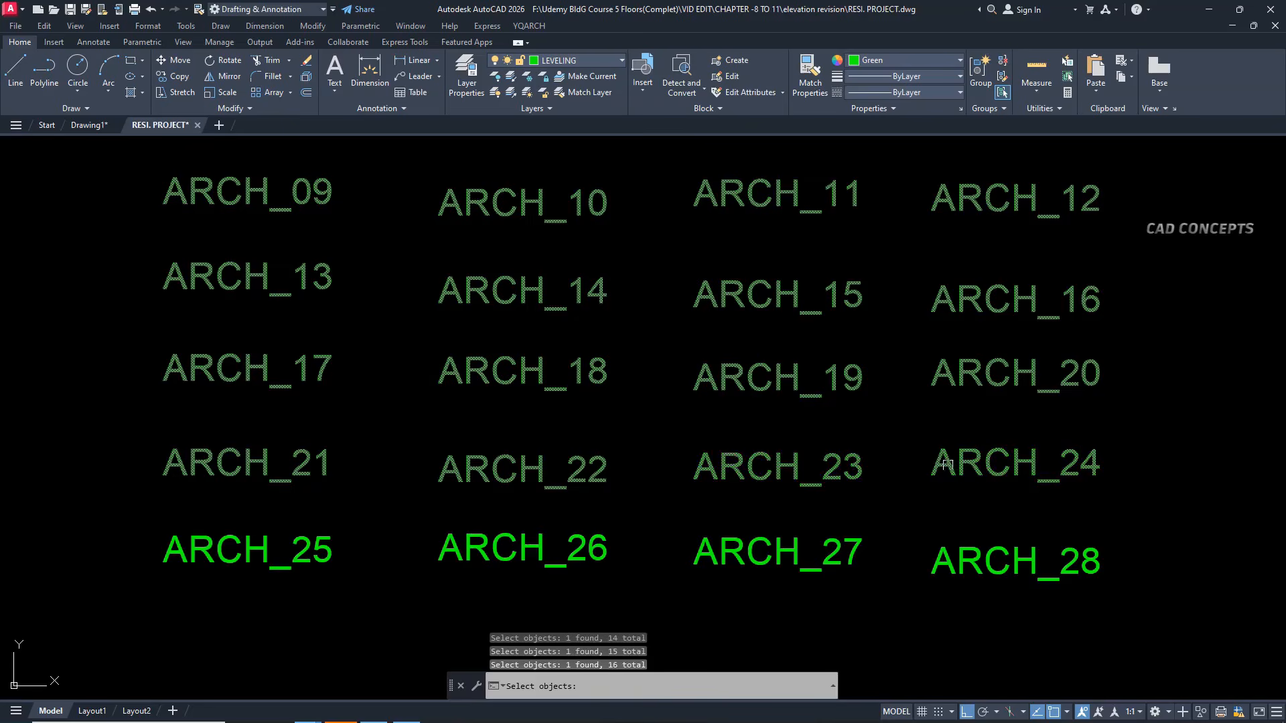
pyautogui.click(228, 548)
pyautogui.click(204, 546)
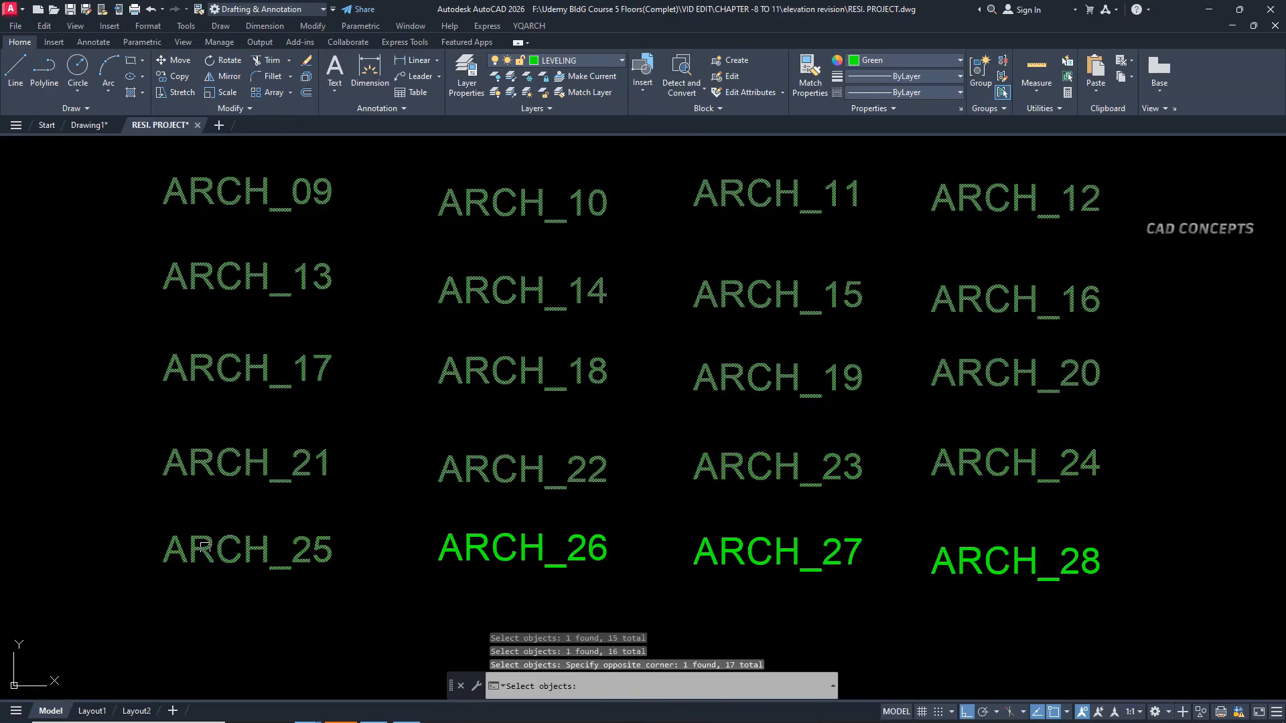
pyautogui.click(453, 549)
pyautogui.click(710, 554)
pyautogui.click(949, 561)
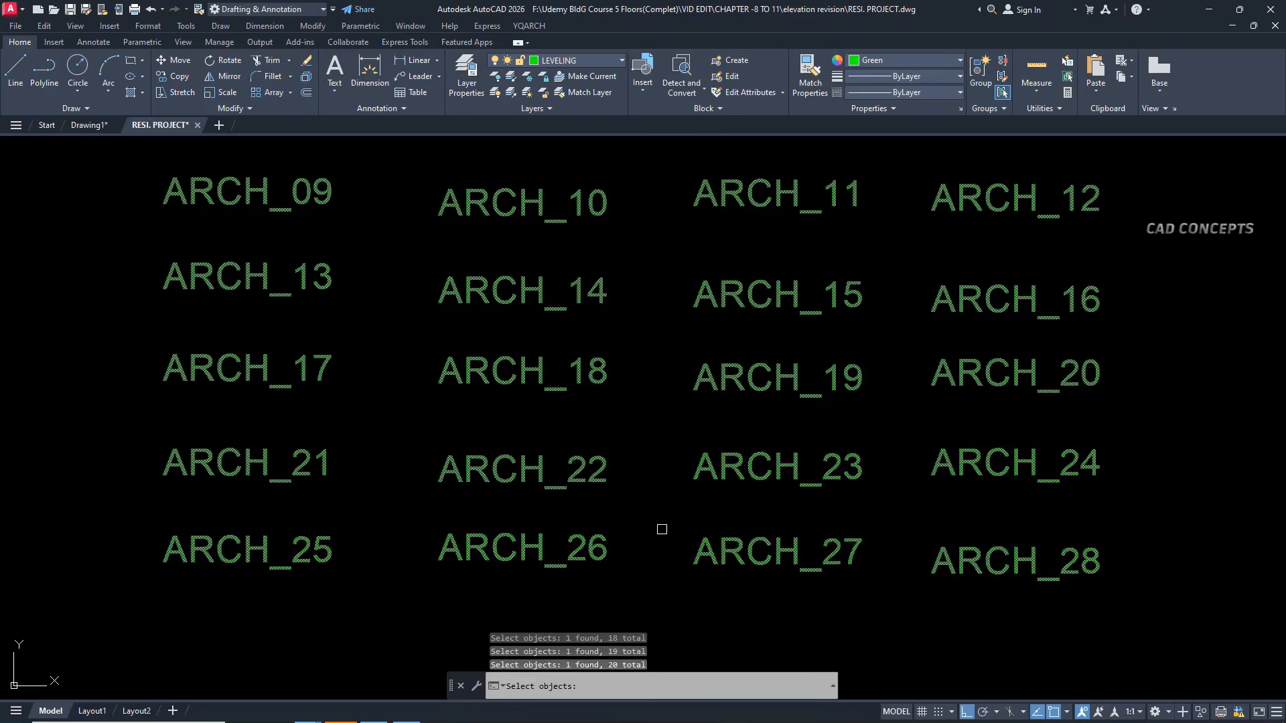
pyautogui.press('Return')
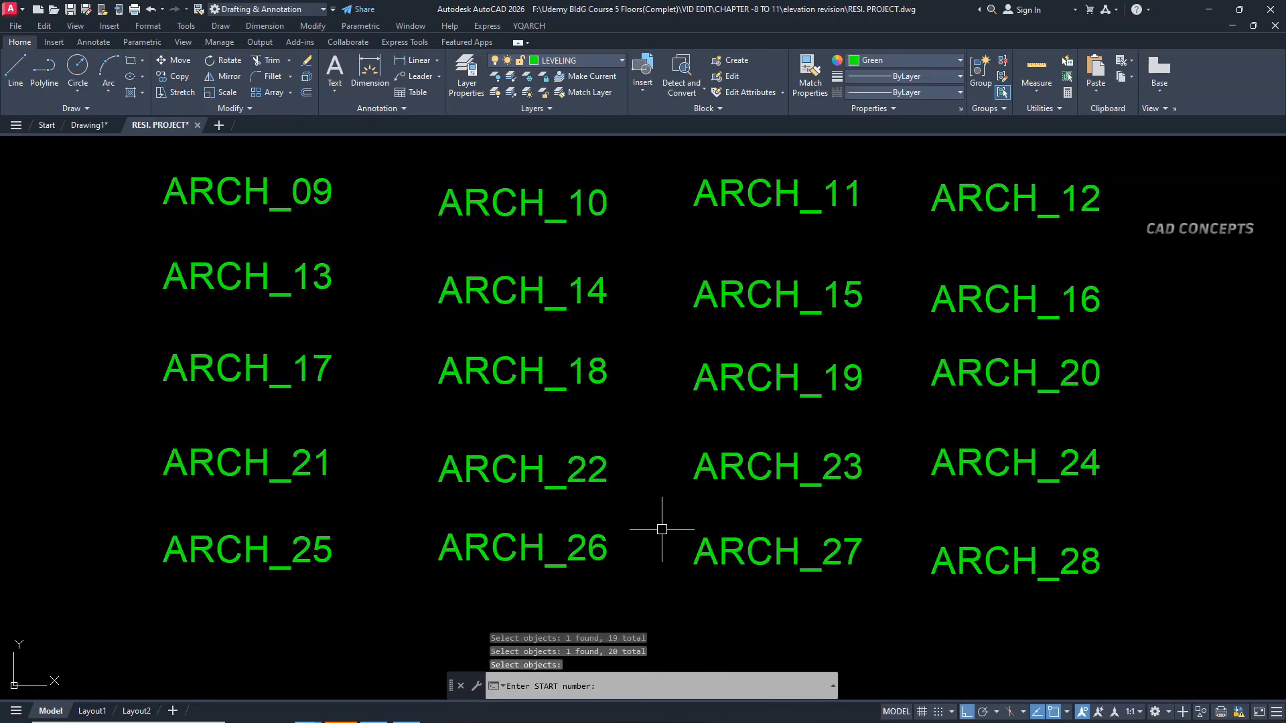
# Renumber the selected ARCH_ texts with start number 01 and step increment 1
pyautogui.click(608, 694)
pyautogui.write('01')
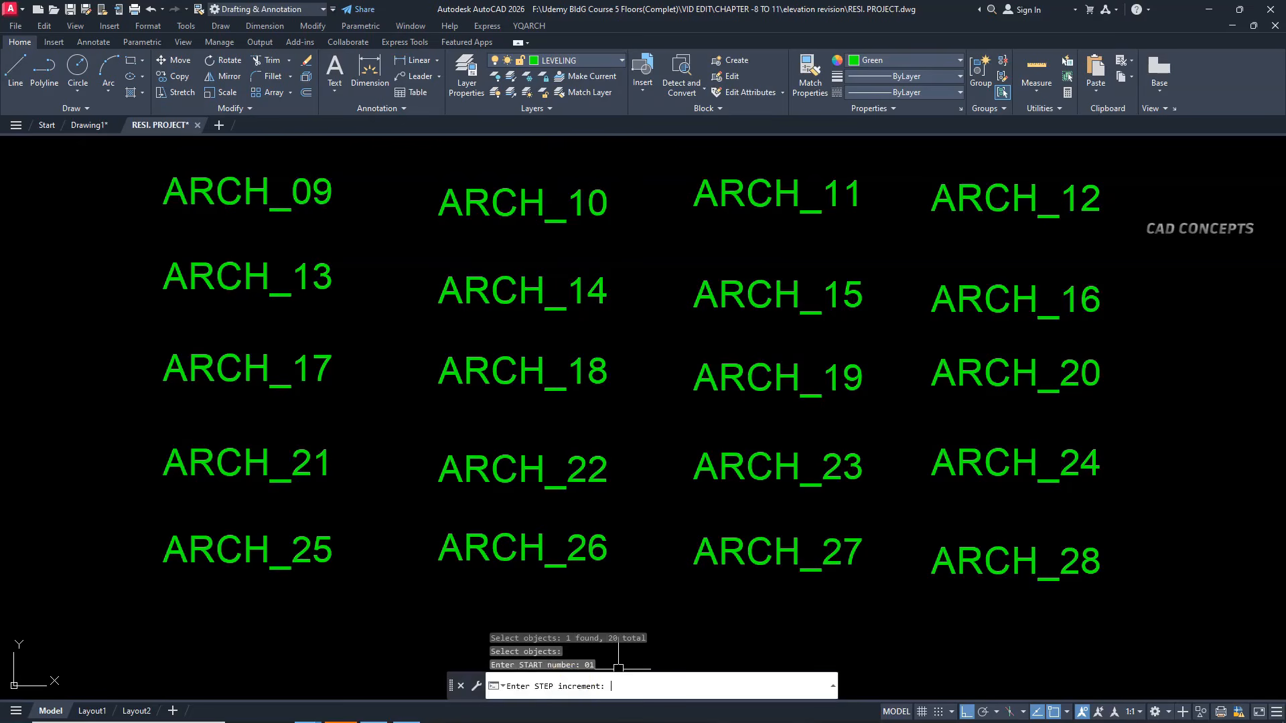
pyautogui.press('Return')
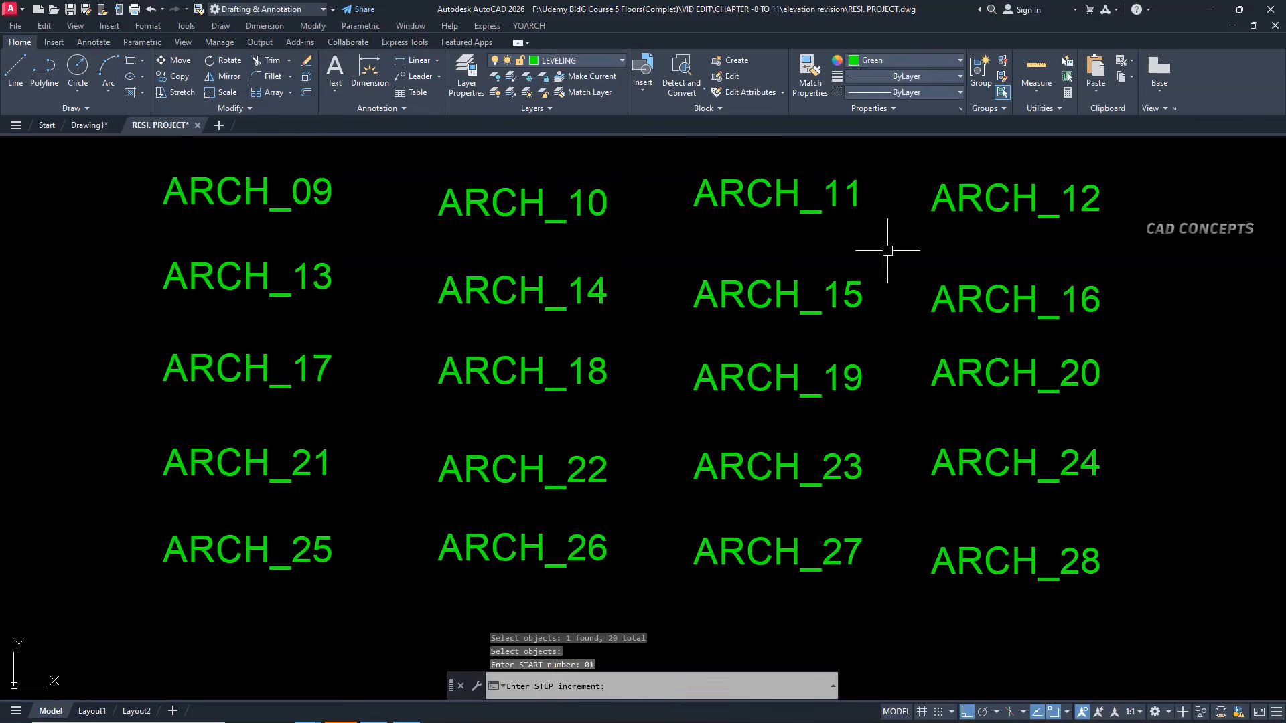
pyautogui.write('1')
pyautogui.press('Return')
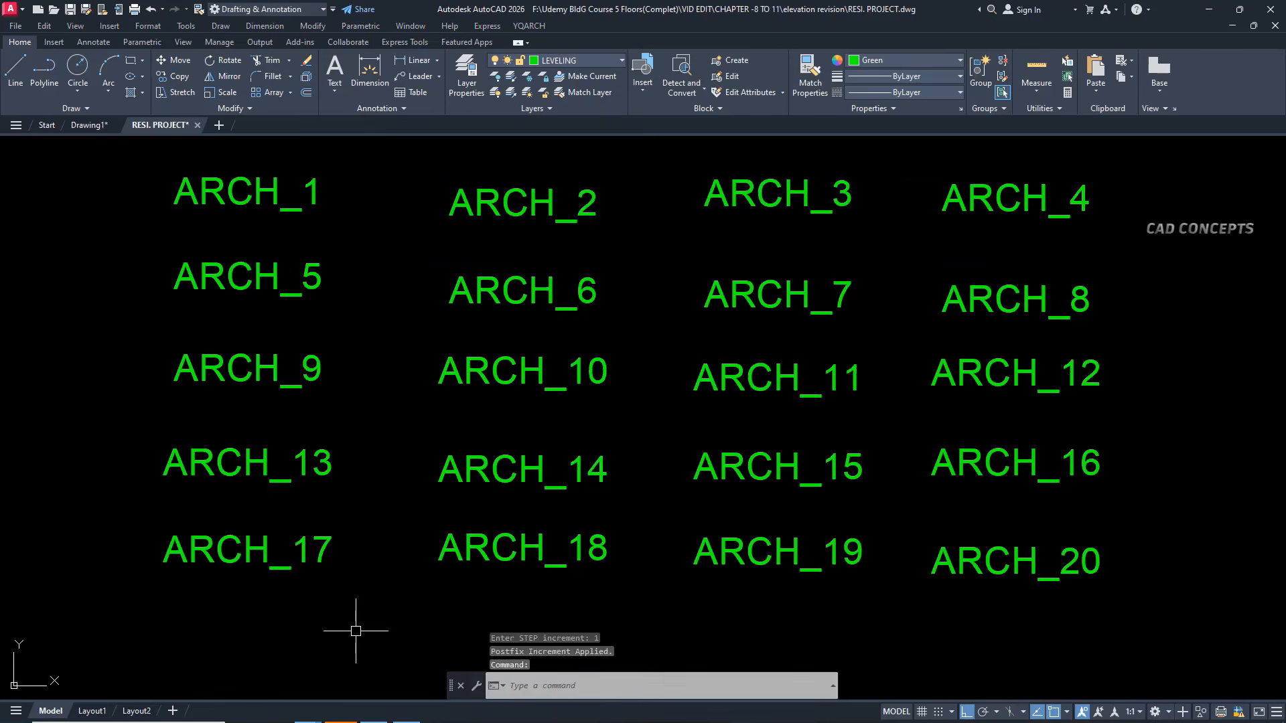